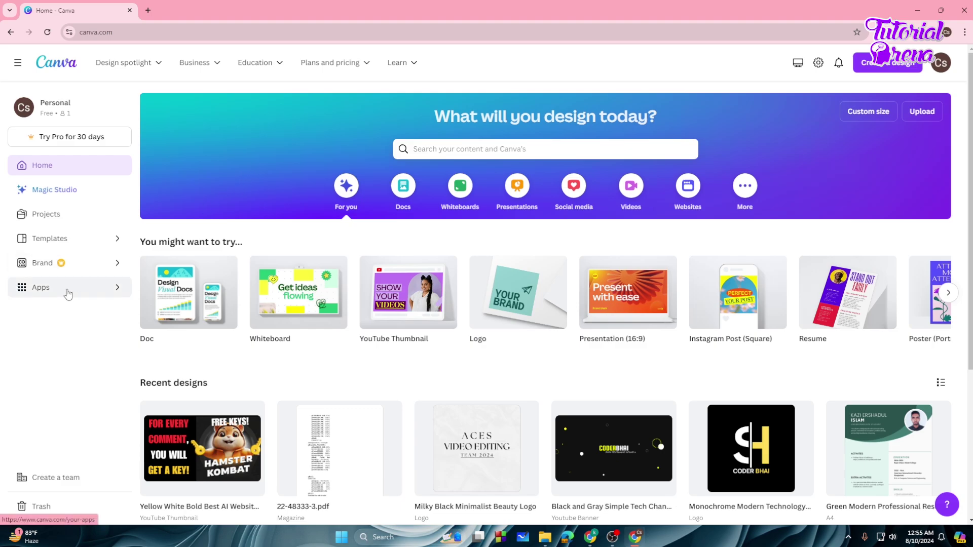
Open the Apps directory and search for 'murf ai'
left_click(46, 287)
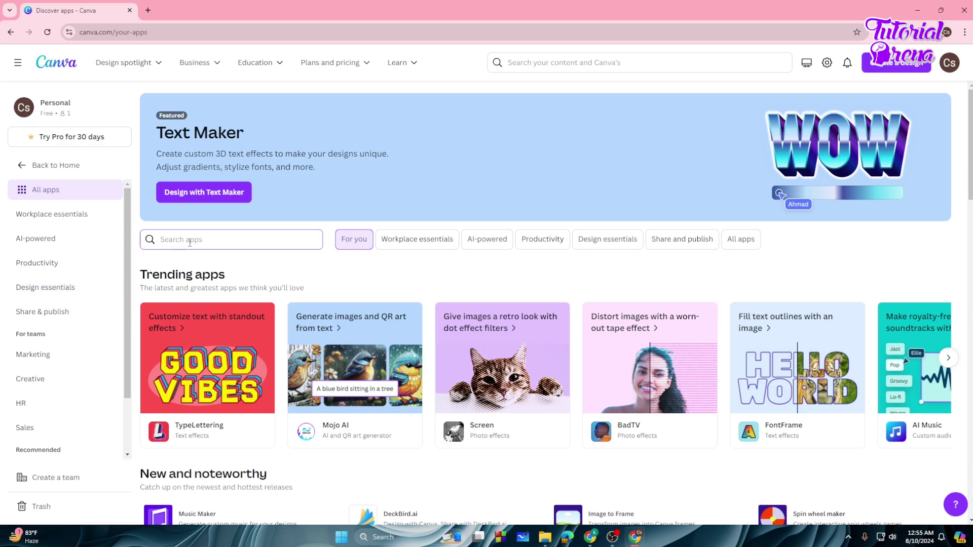
type("murf")
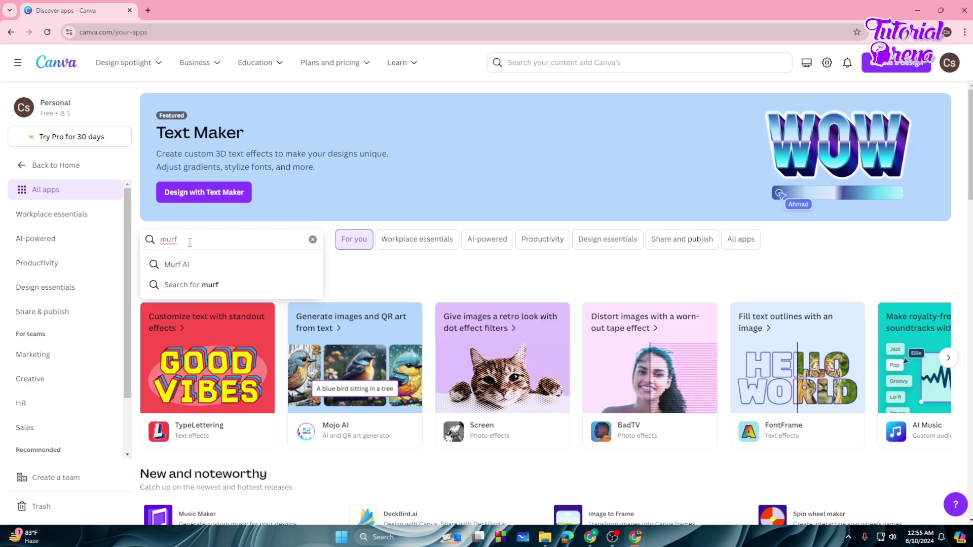
type(" ai")
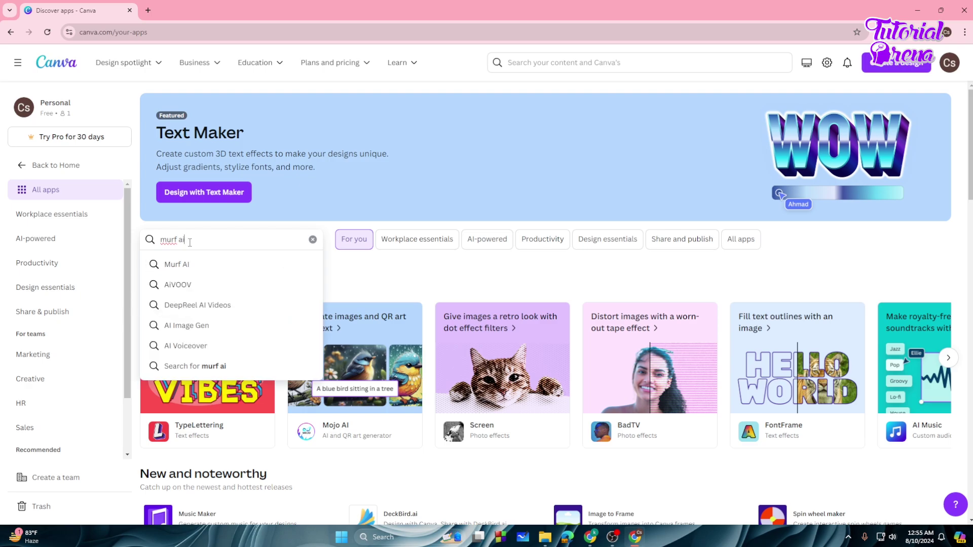
left_click(184, 263)
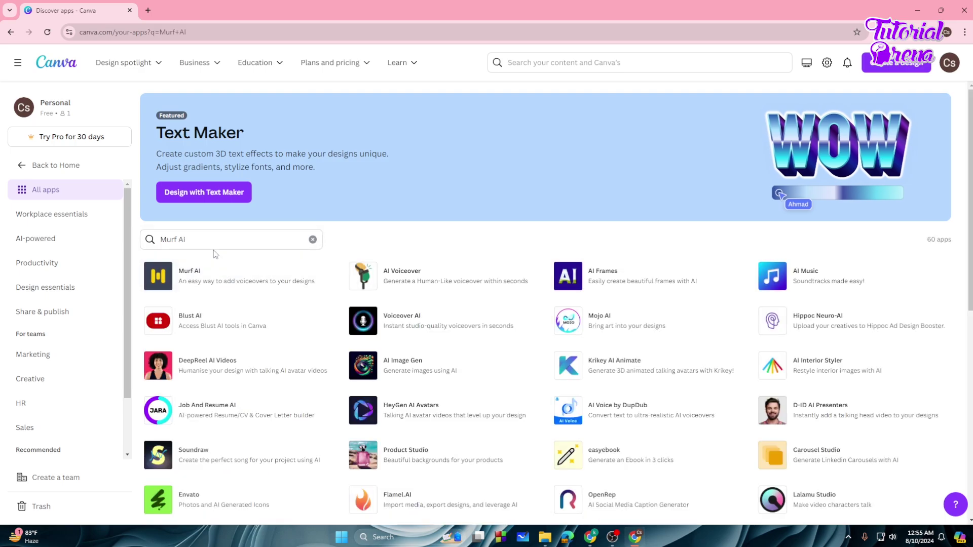
Replace the app search with 'elevenlabs' and run it
left_click(213, 243)
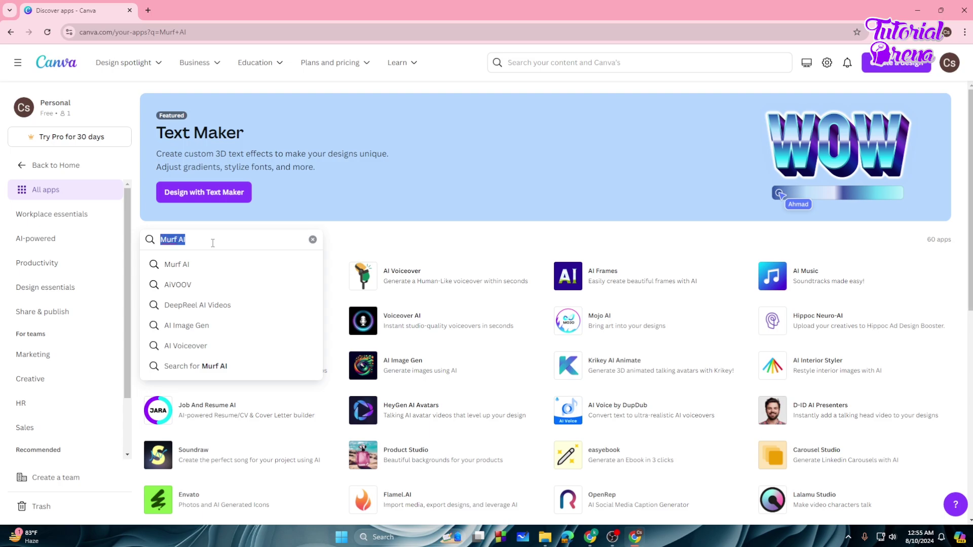
type("eve")
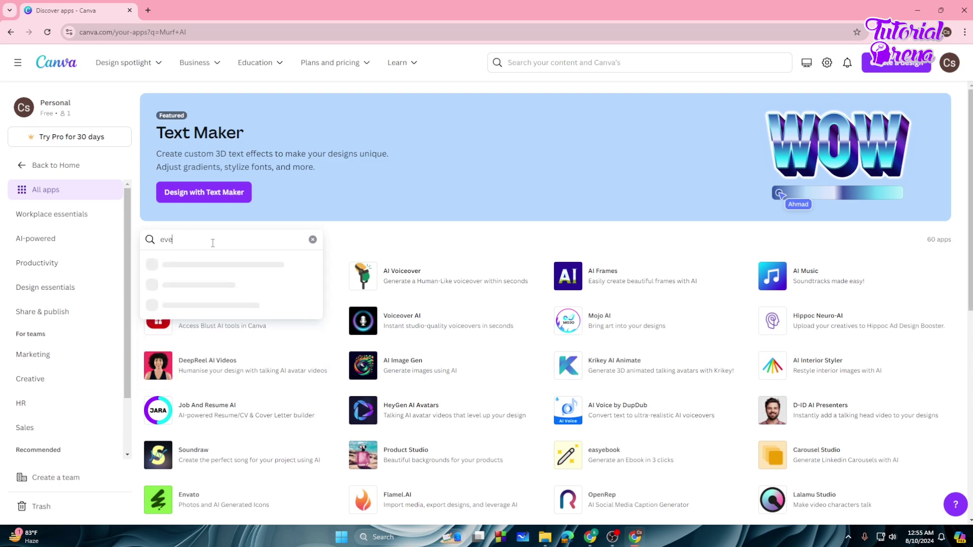
key("BackSpace")
type("evenlabs")
key("Return")
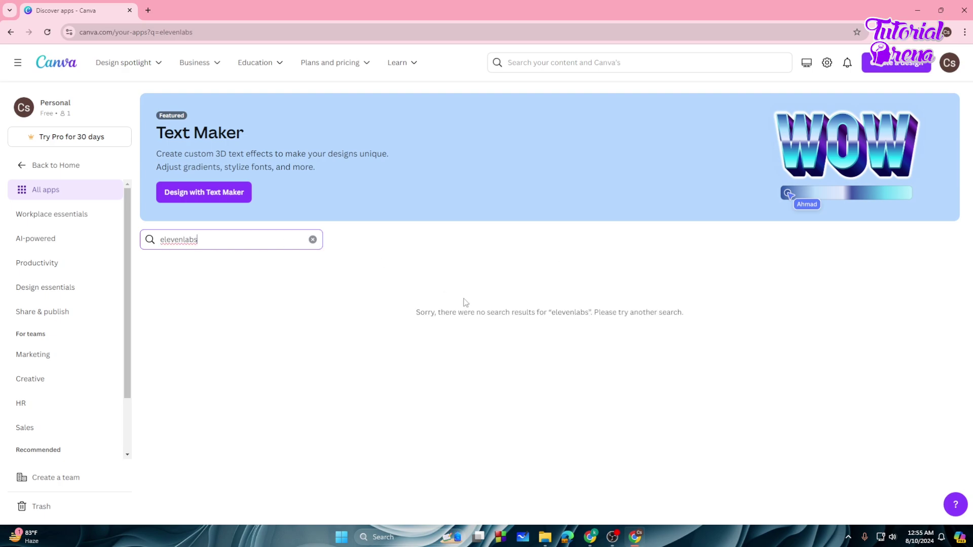
Clear the search and search for 'murf ai' again
double_click(263, 245)
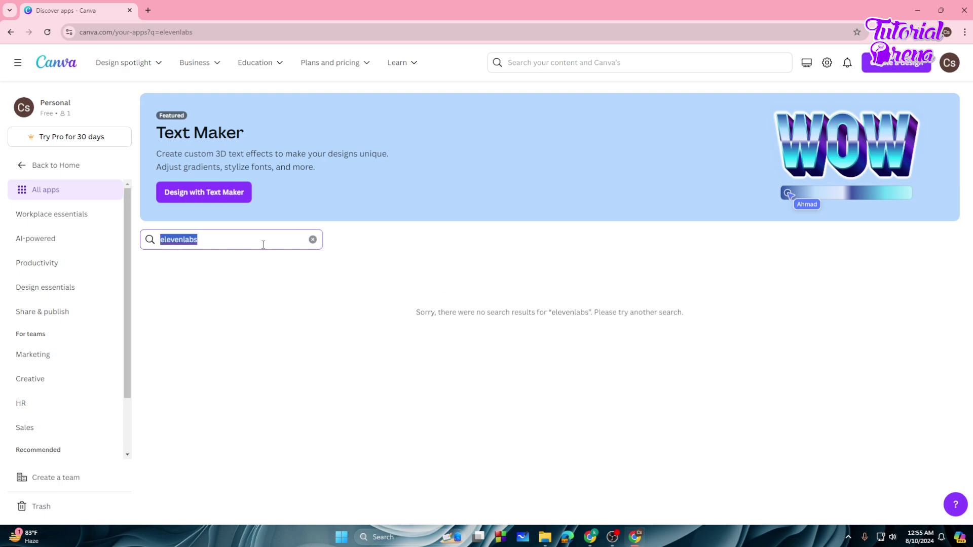
key("BackSpace")
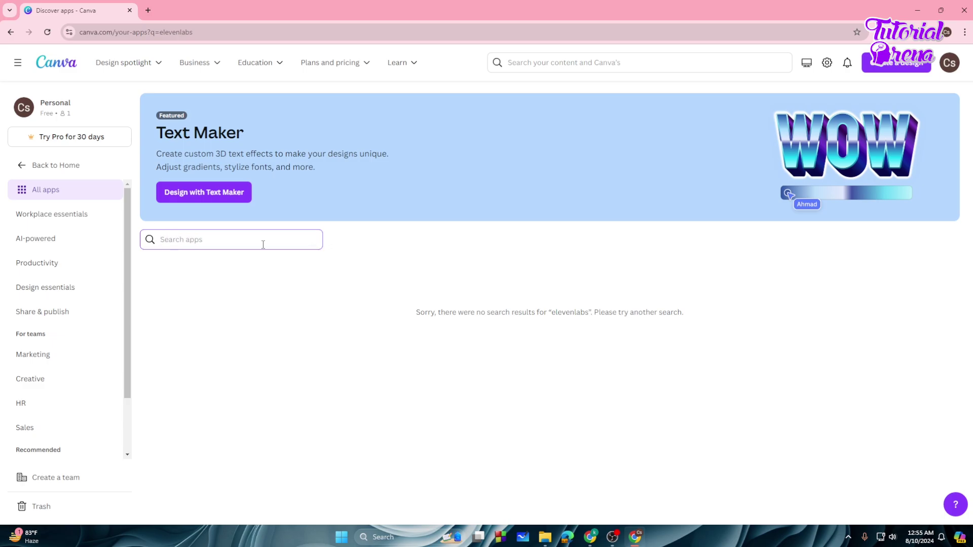
type("murf ai")
key("Return")
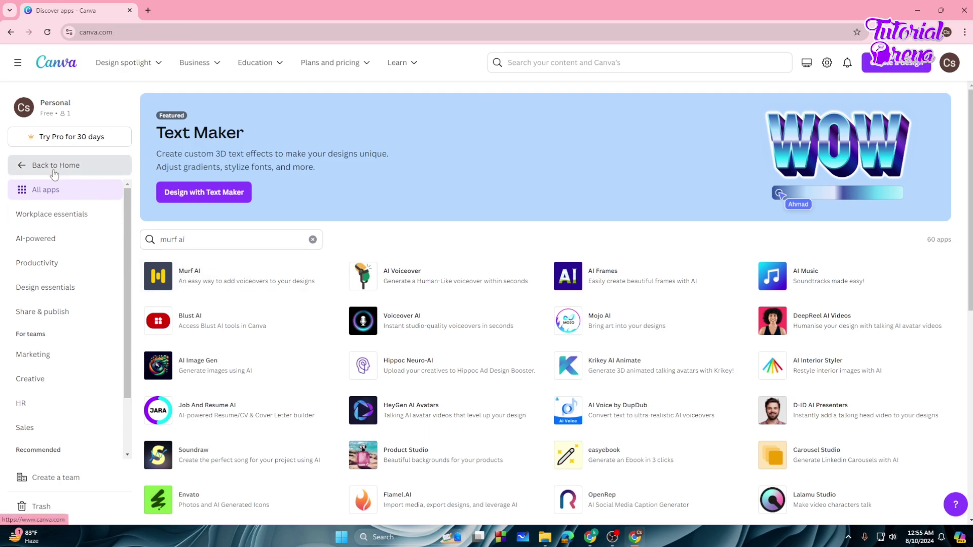
From the Canva home page, search templates for 'presentation' and browse the results
left_click(40, 166)
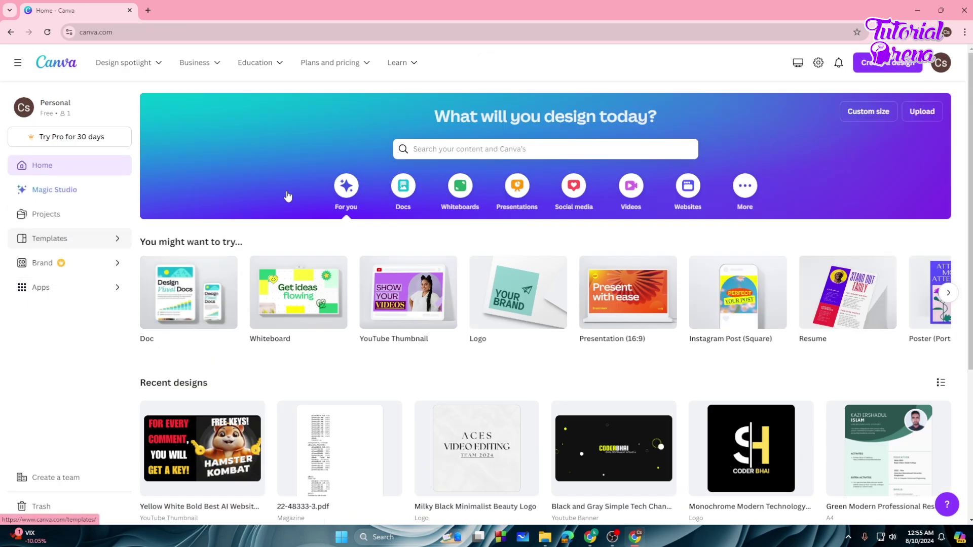
left_click(448, 149)
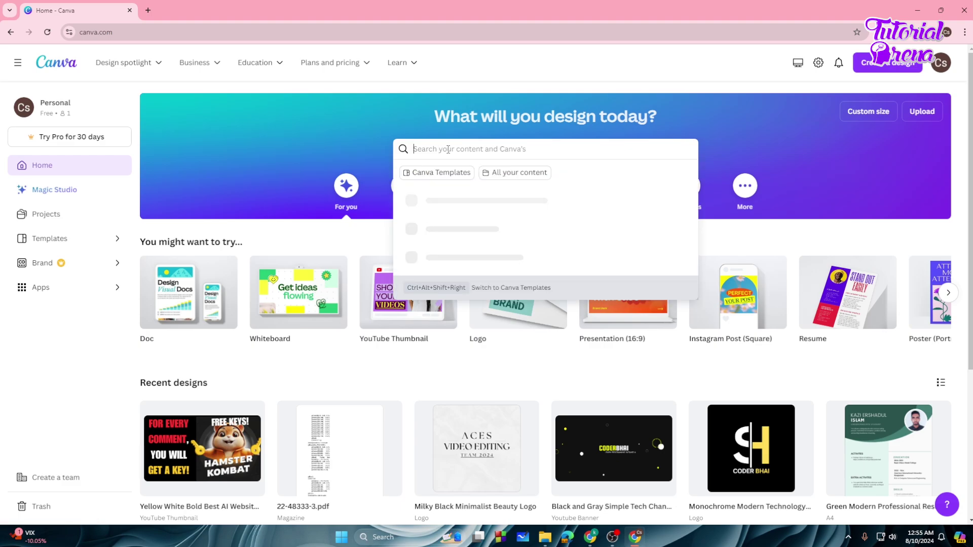
type("prese")
left_click(446, 229)
scroll(501, 329, "down", 10)
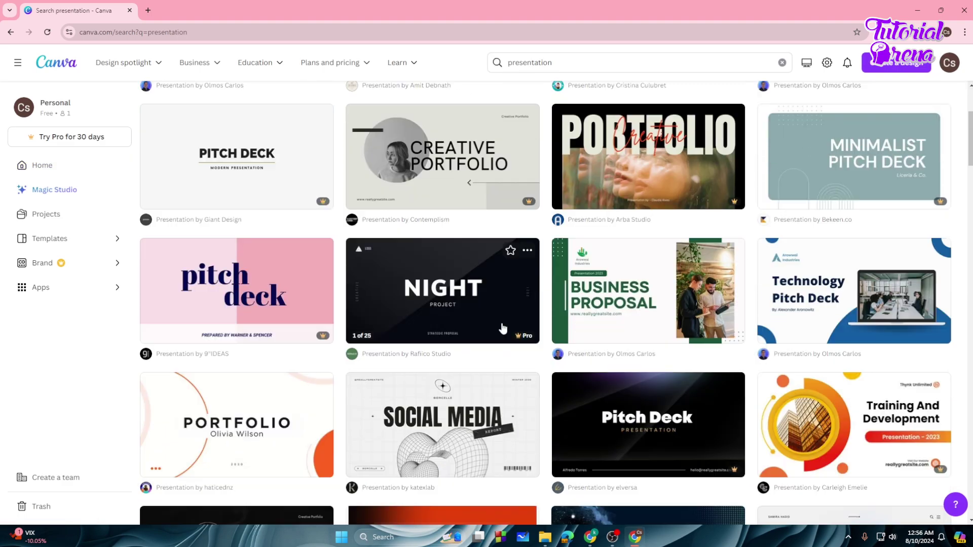
scroll(728, 317, "down", 3)
scroll(826, 278, "up", 4)
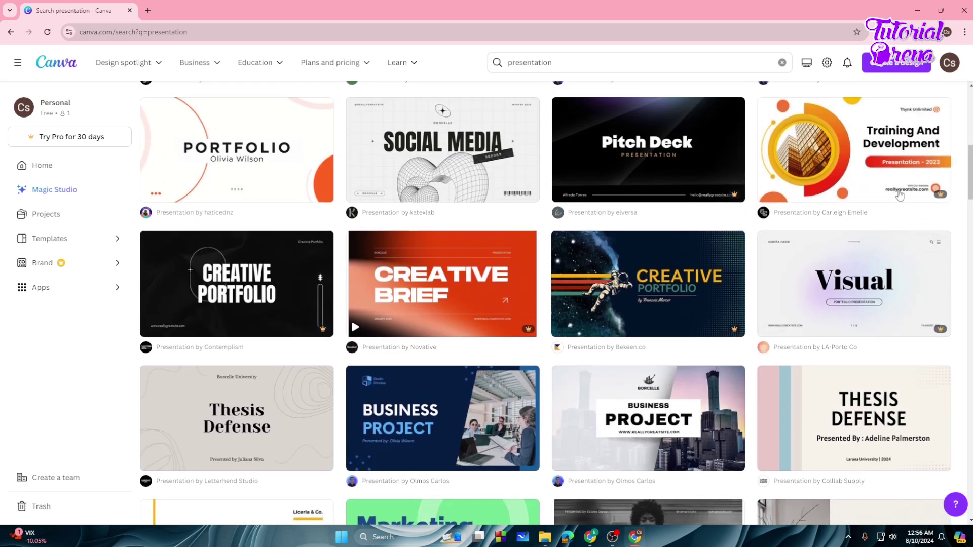
scroll(826, 278, "up", 1)
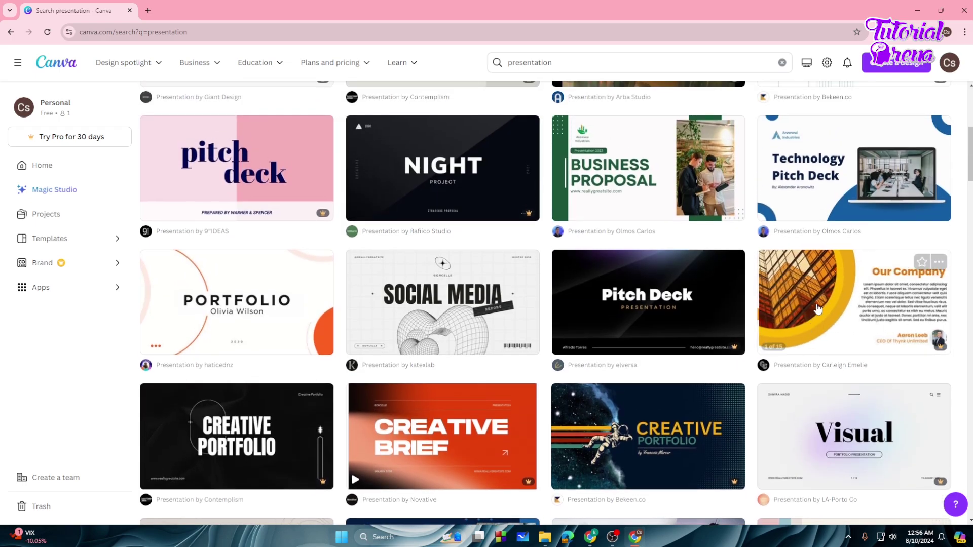
Try the Training And Development template, dismiss the upgrade dialog and close its preview
left_click(799, 318)
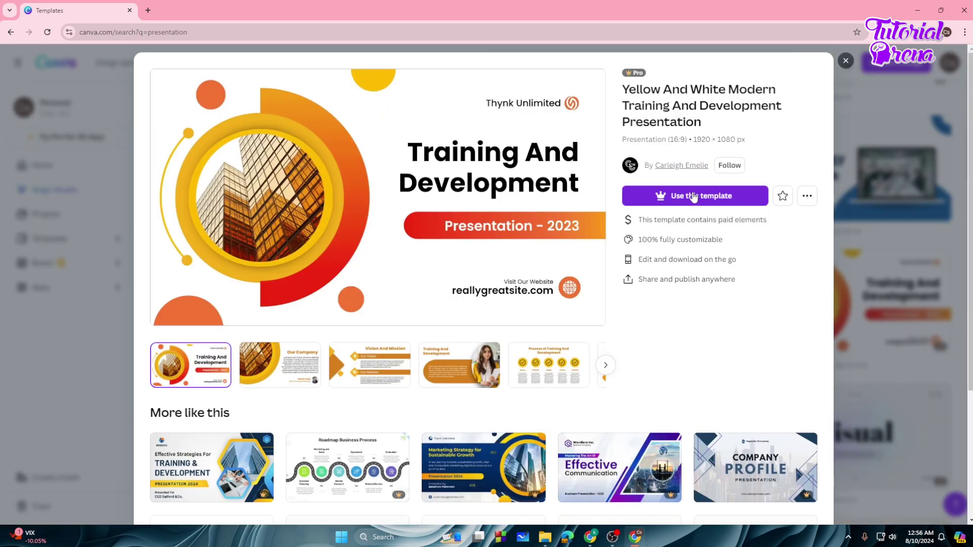
left_click(694, 197)
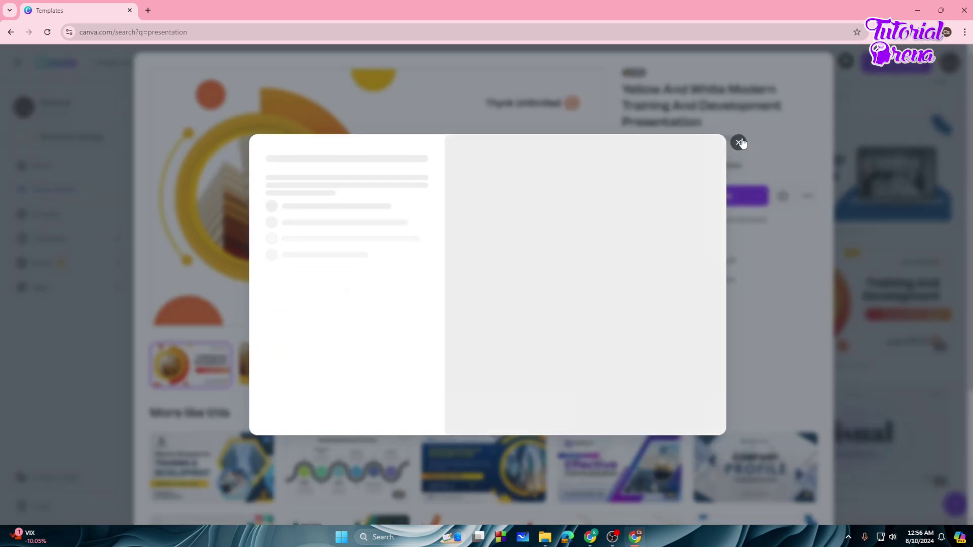
left_click(740, 144)
left_click(845, 61)
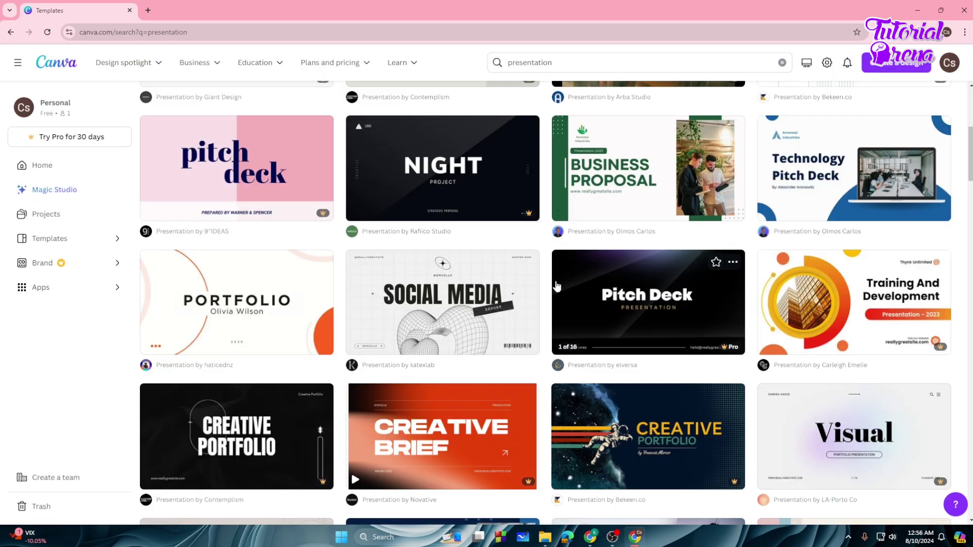
Preview the Business Project presentation template and customize it as a new design
scroll(355, 264, "up", 2)
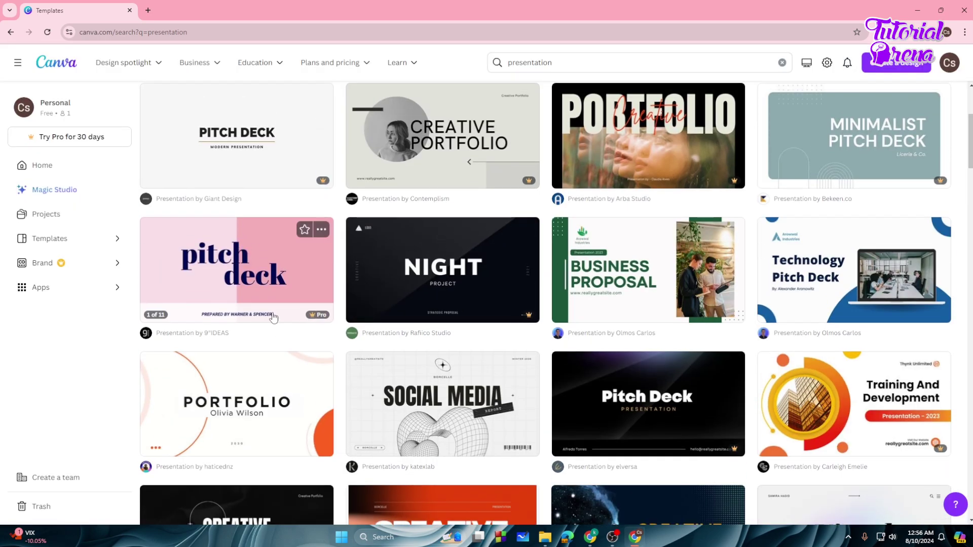
scroll(284, 315, "down", 3)
scroll(244, 367, "down", 4)
left_click(426, 322)
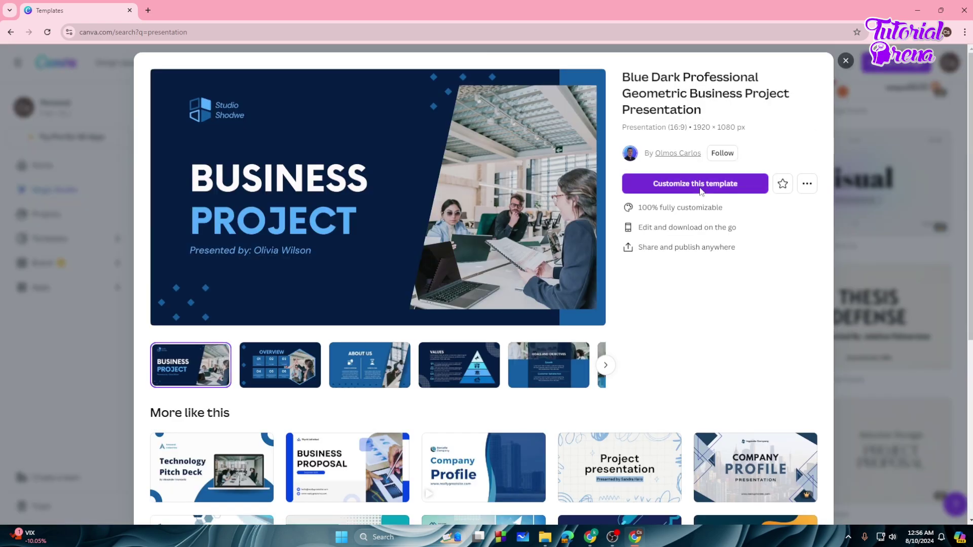
left_click(701, 192)
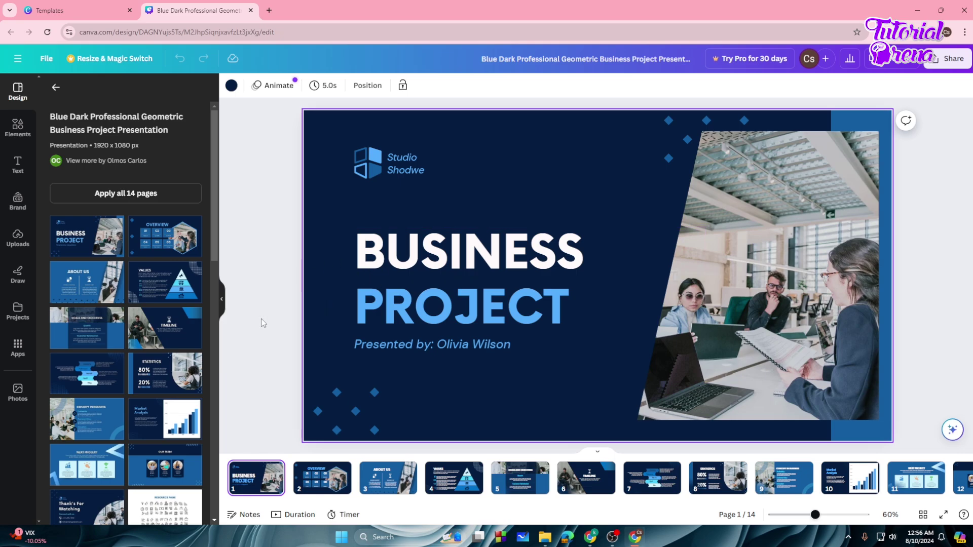
Search the editor's apps for 'murf' and open the Murf AI app details
left_click(17, 350)
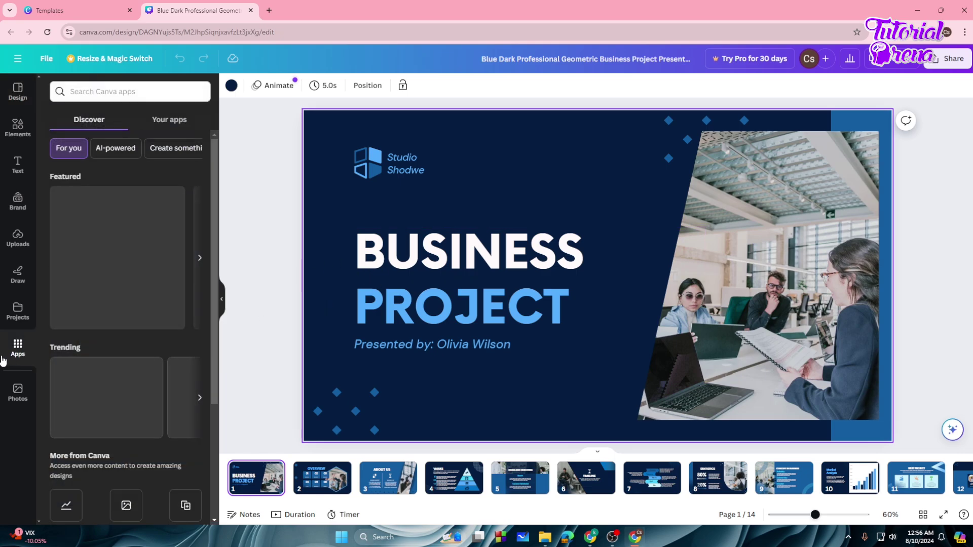
left_click(103, 90)
type("murf ai")
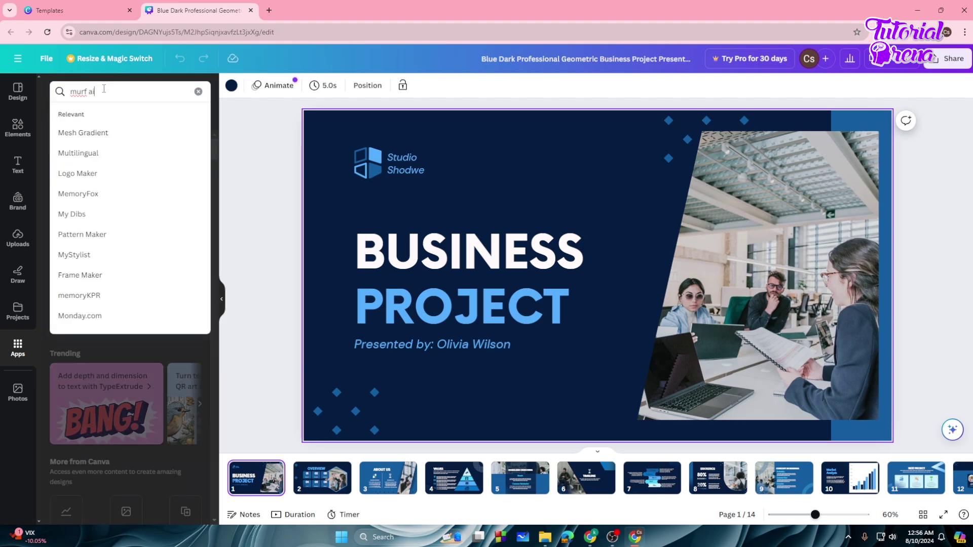
key("Return")
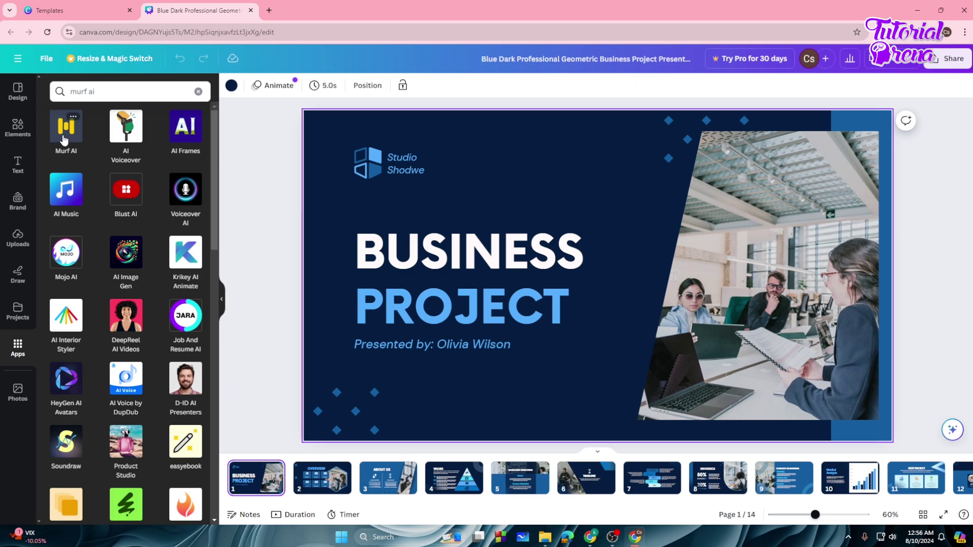
left_click(64, 138)
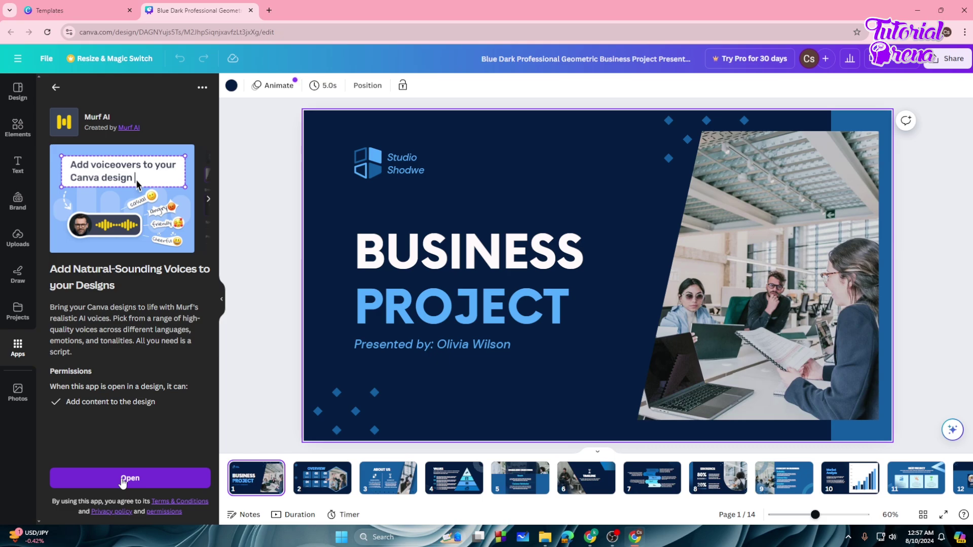
Launch Murf AI in the design, dismiss the permissions notice and choose Connect
left_click(123, 480)
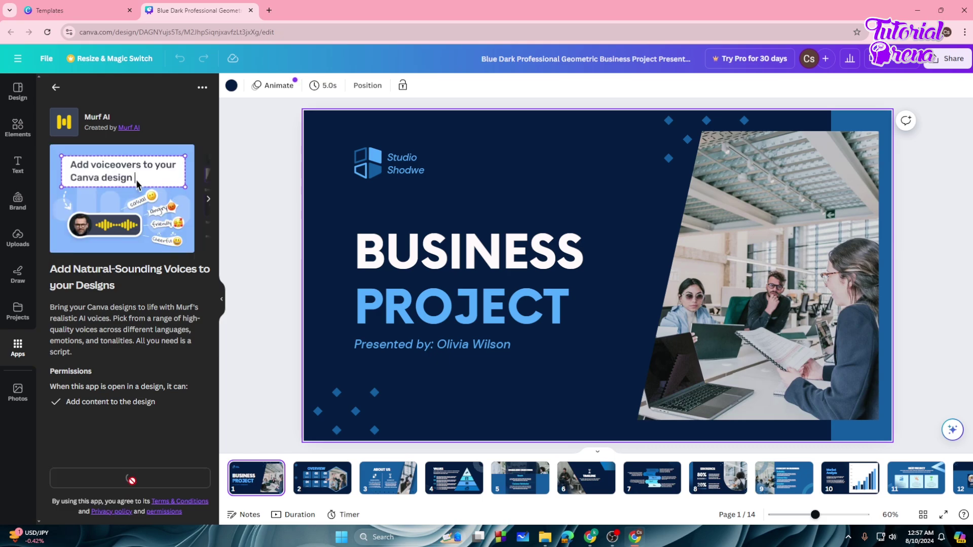
left_click(197, 123)
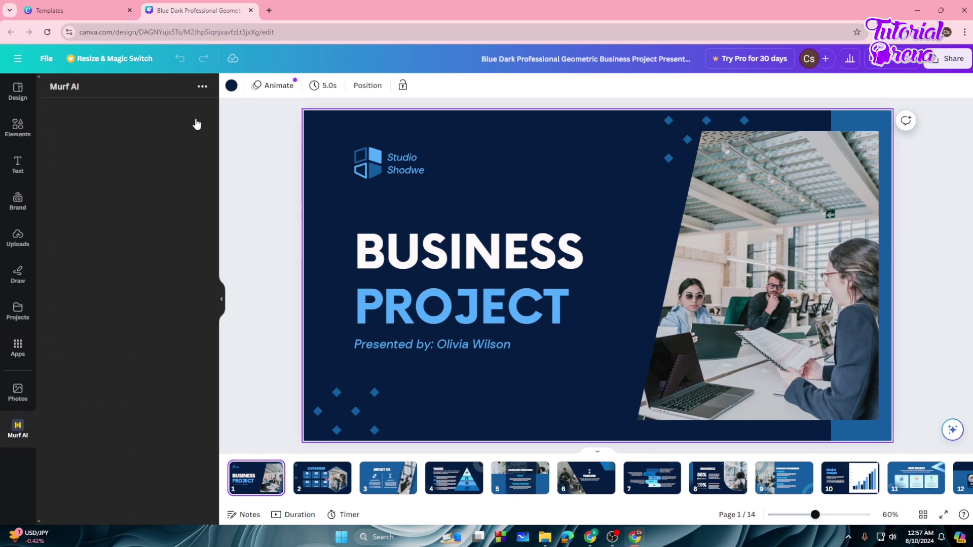
left_click(124, 367)
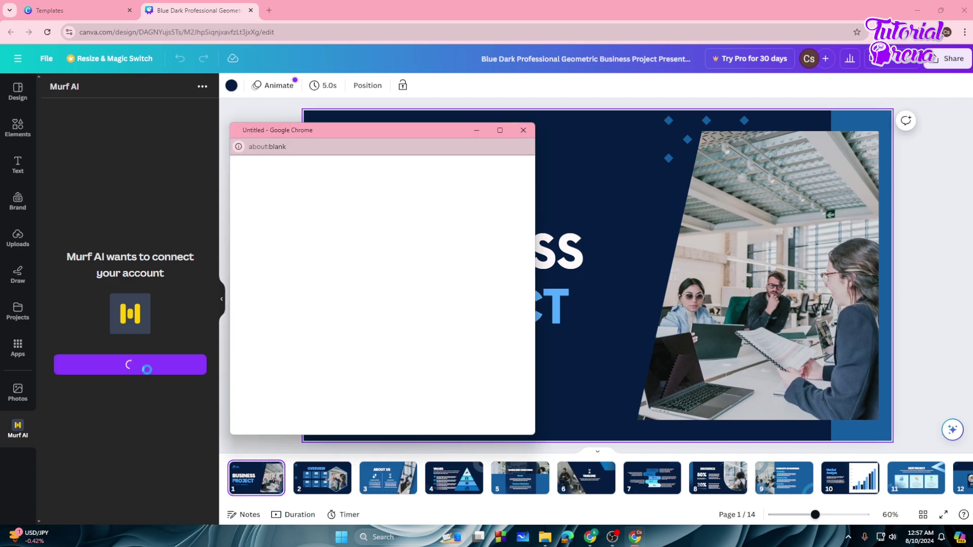
Search 'murf ai' in a new Chrome tab, visit murf.ai, then close that tab
left_click(270, 11)
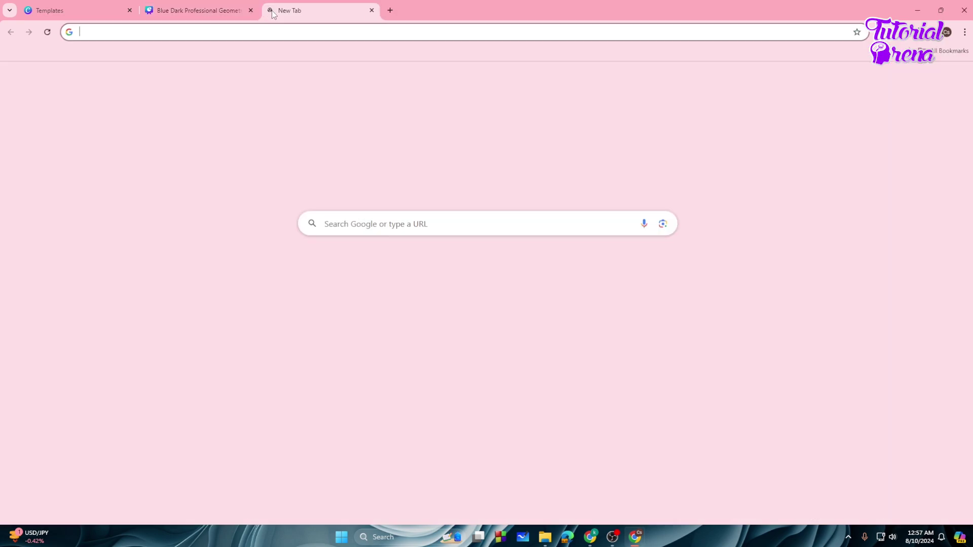
type("ca")
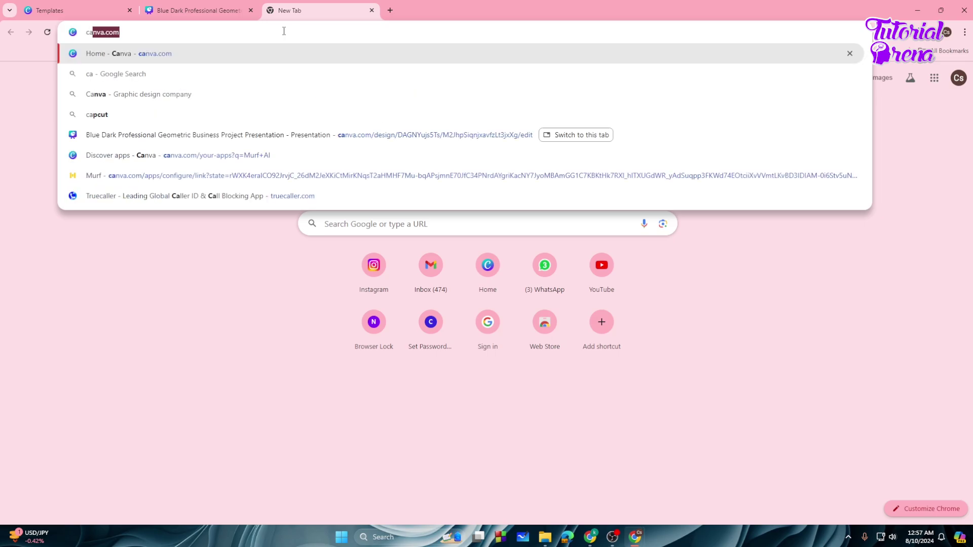
key("BackSpace")
key("BackSpace")
key("BackSpace")
type("murf ai")
key("Return")
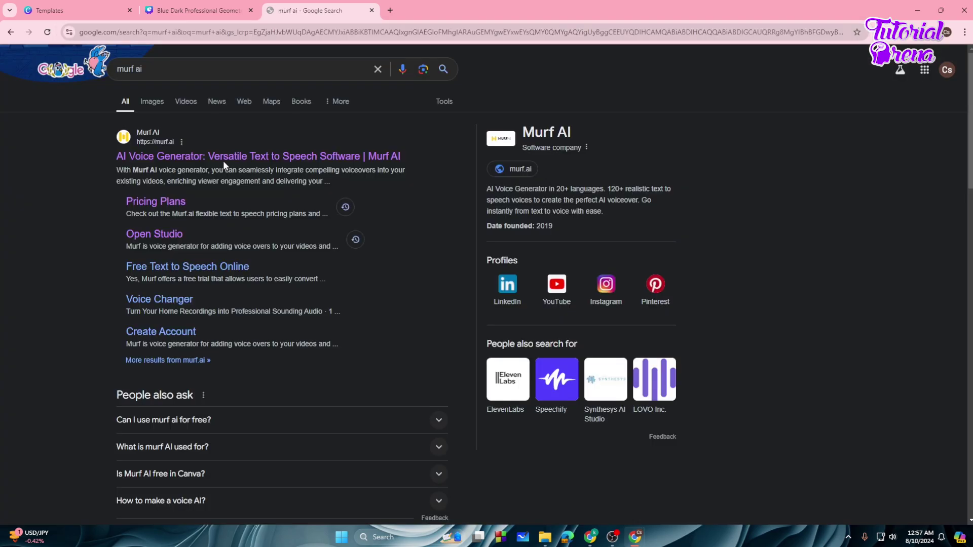
left_click(222, 158)
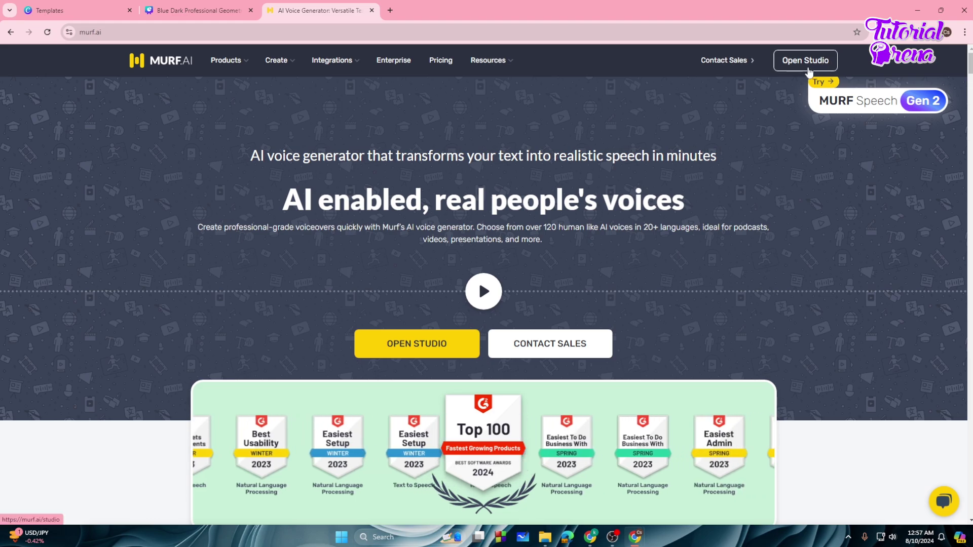
left_click(372, 11)
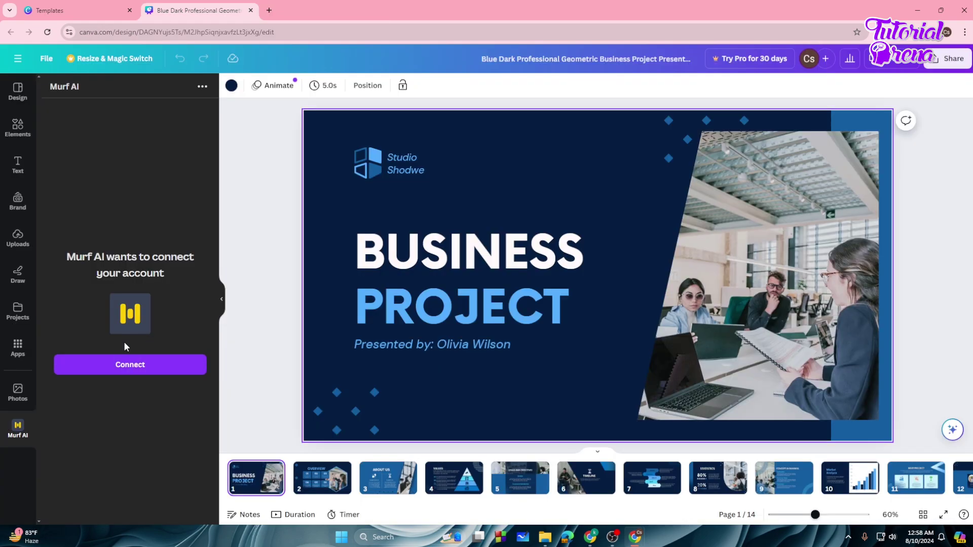
Approve the Murf AI connection to Canva and choose the Free Plan workspace
left_click(130, 371)
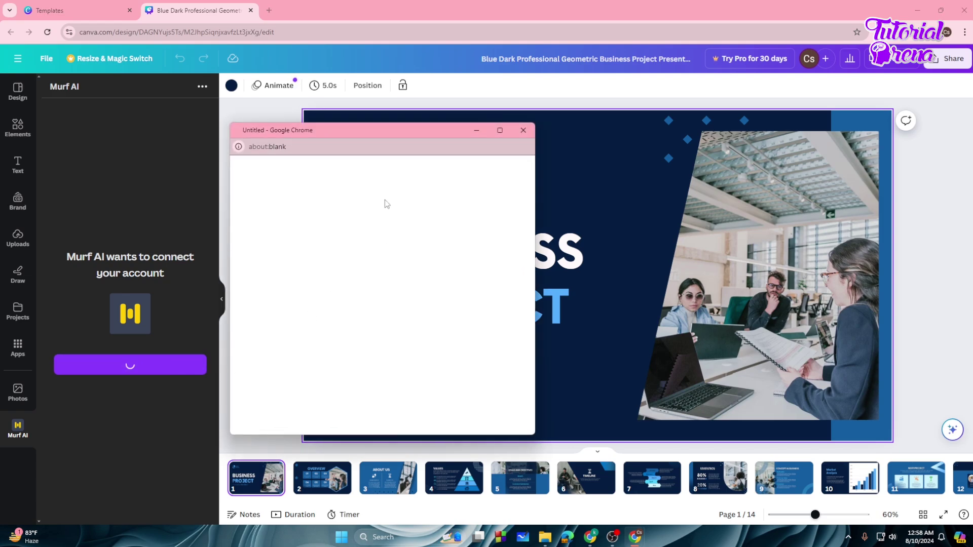
left_click_drag(374, 132, 225, 115)
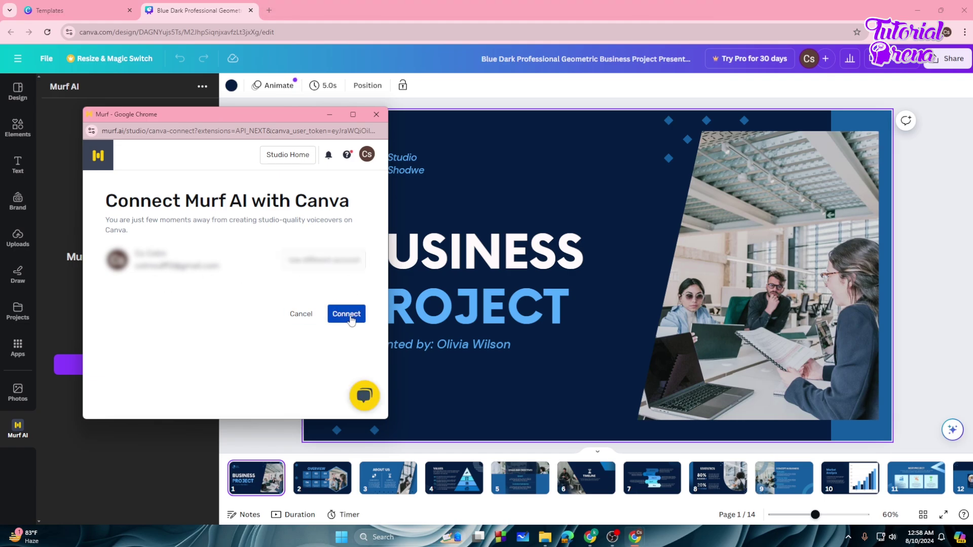
left_click(351, 322)
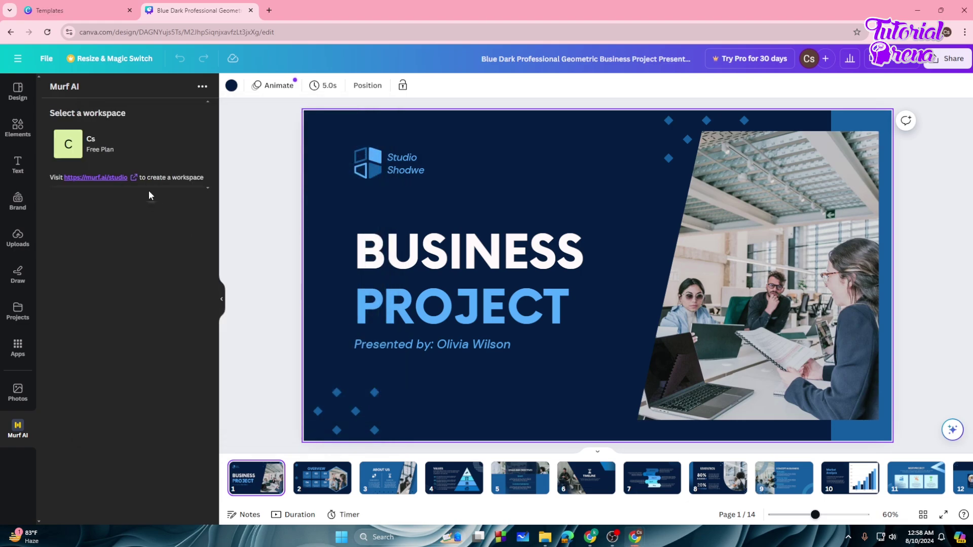
left_click(99, 155)
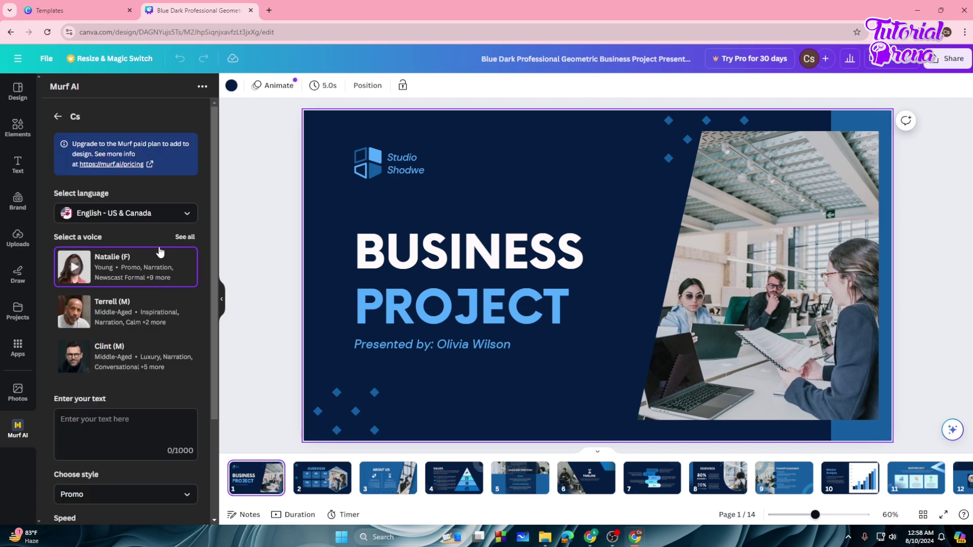
Browse the voiceover language list and keep English - US & Canada
scroll(118, 212, "down", 3)
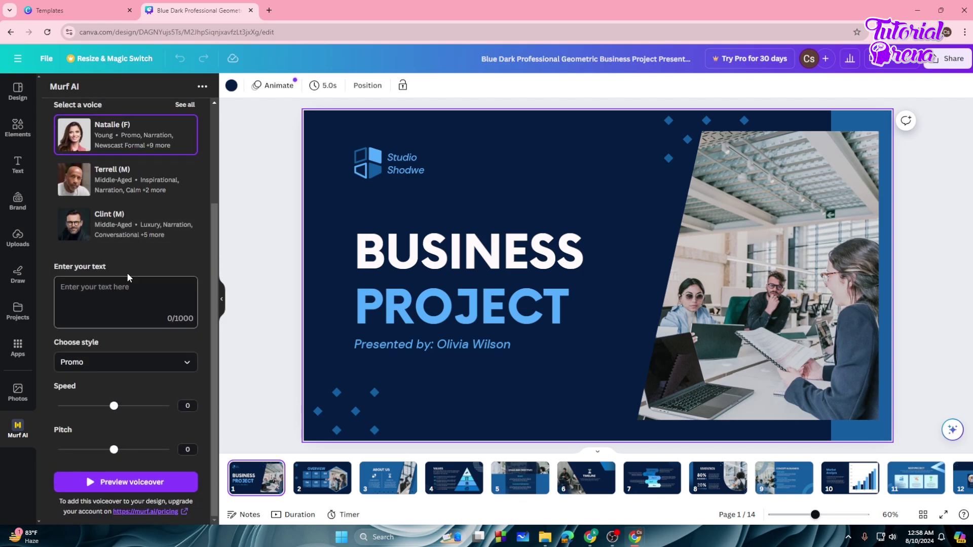
scroll(132, 253, "up", 1)
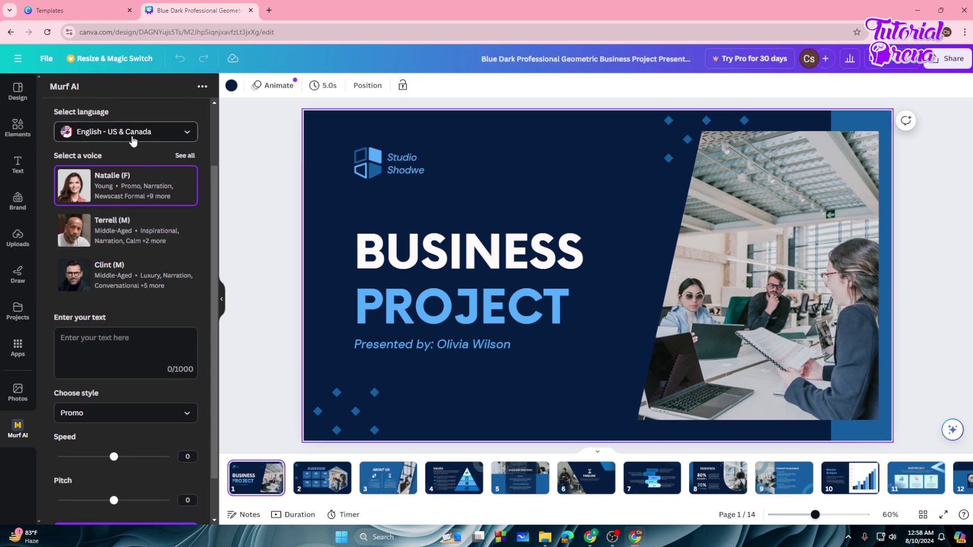
scroll(133, 152, "up", 1)
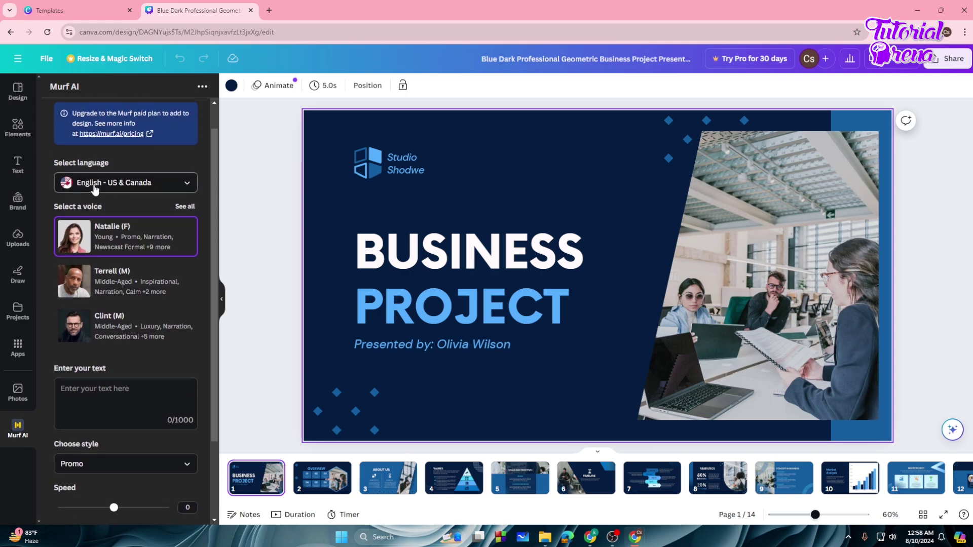
left_click(114, 191)
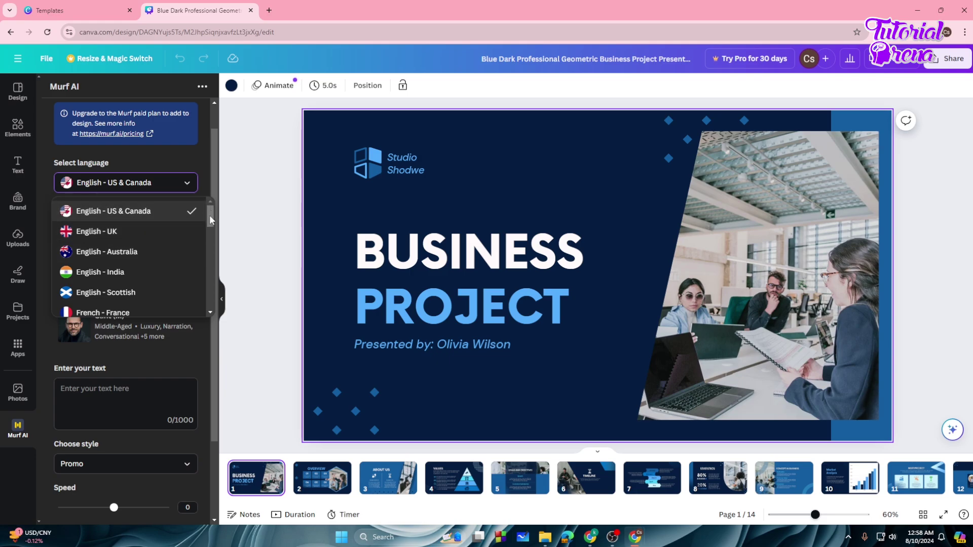
left_click_drag(209, 215, 133, 222)
left_click(160, 204)
scroll(178, 211, "down", 1)
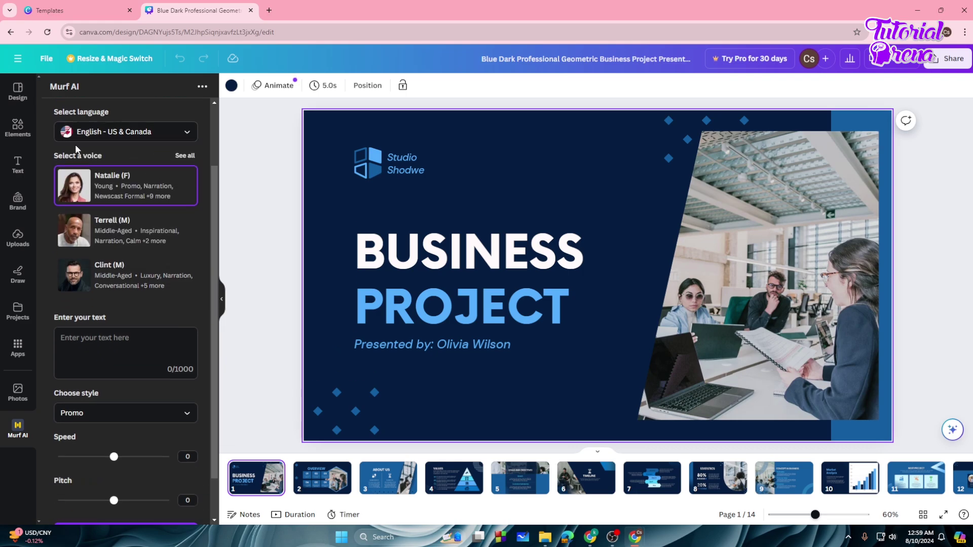
Show all voices and pick Miles (M) as the voiceover voice
left_click(184, 156)
scroll(126, 253, "down", 6)
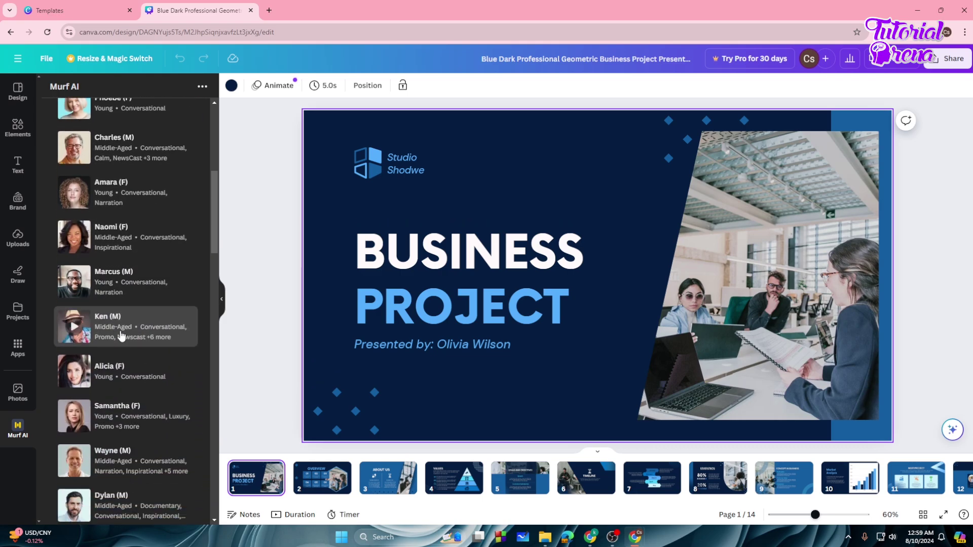
left_click_drag(212, 253, 213, 197)
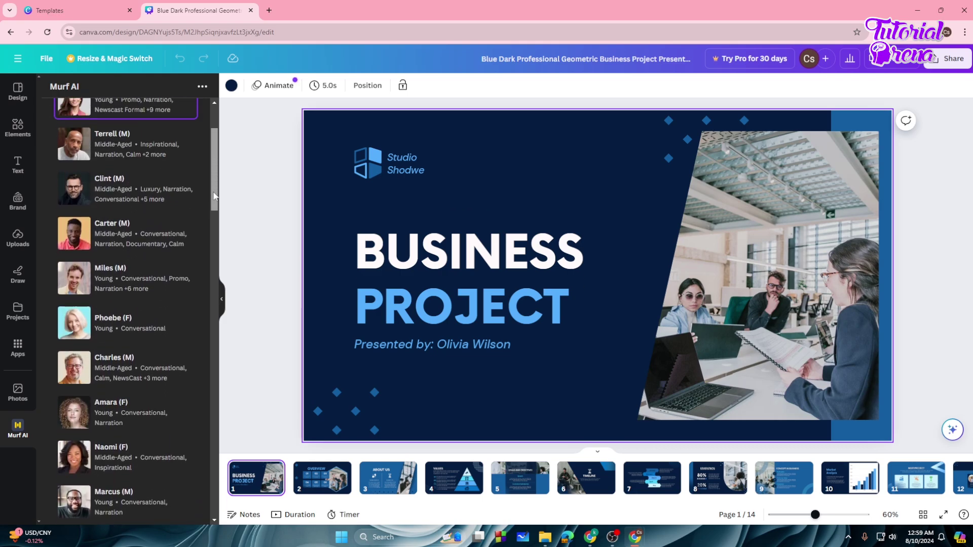
left_click(77, 274)
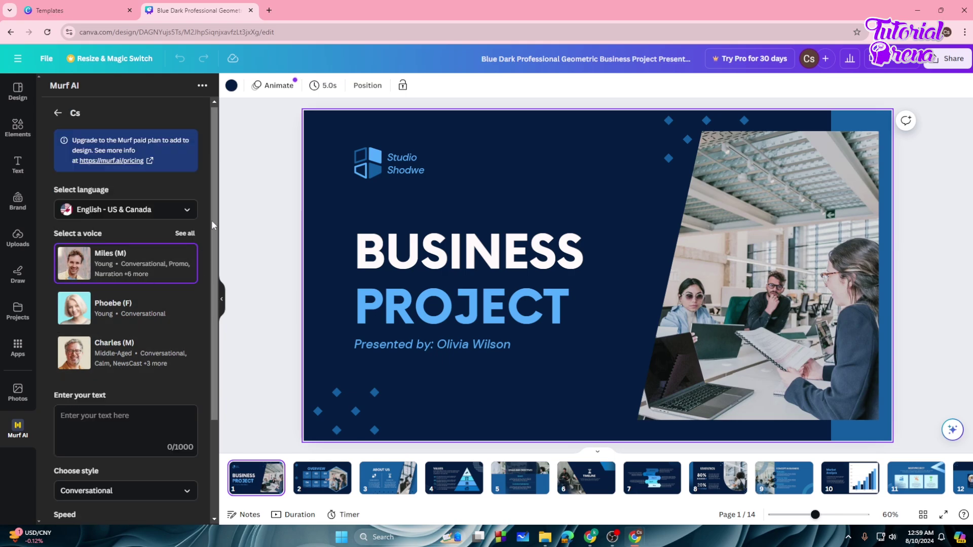
left_click_drag(211, 220, 199, 318)
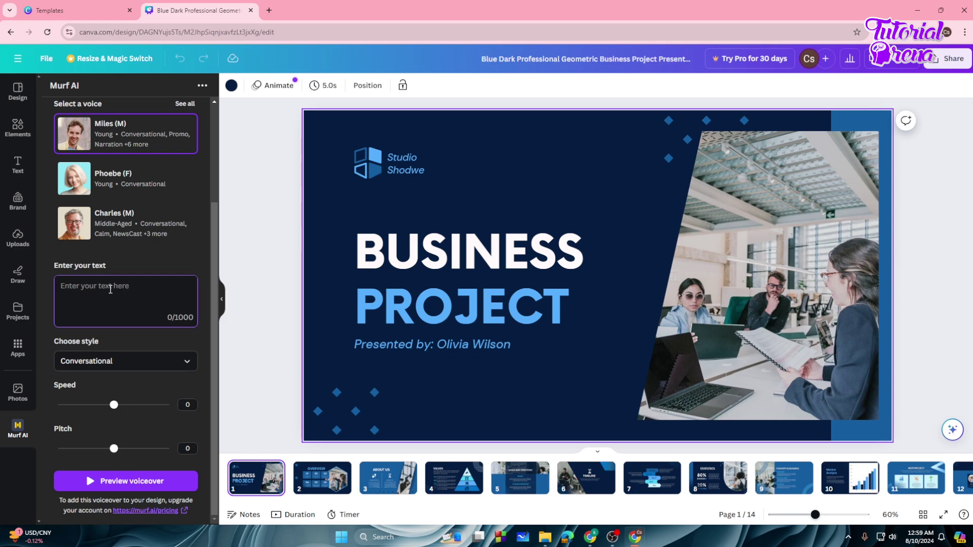
Enter the script 'this presentation will be on business project. so lets start'
type("ion")
key("BackSpace")
key("BackSpace")
type("this presentation will be on business project.")
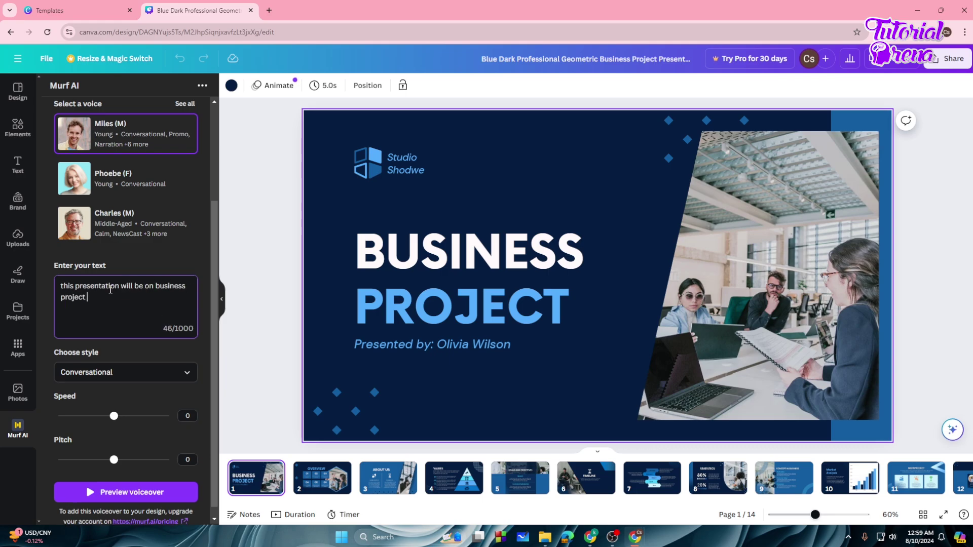
key("BackSpace")
type(". so lets start")
Browse the speaking style list and keep Conversational
scroll(60, 348, "down", 1)
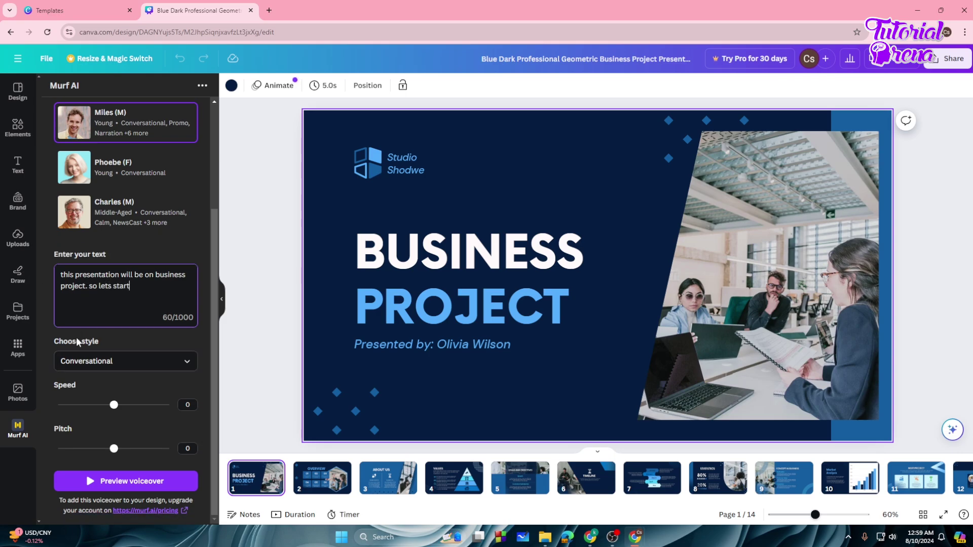
left_click(99, 369)
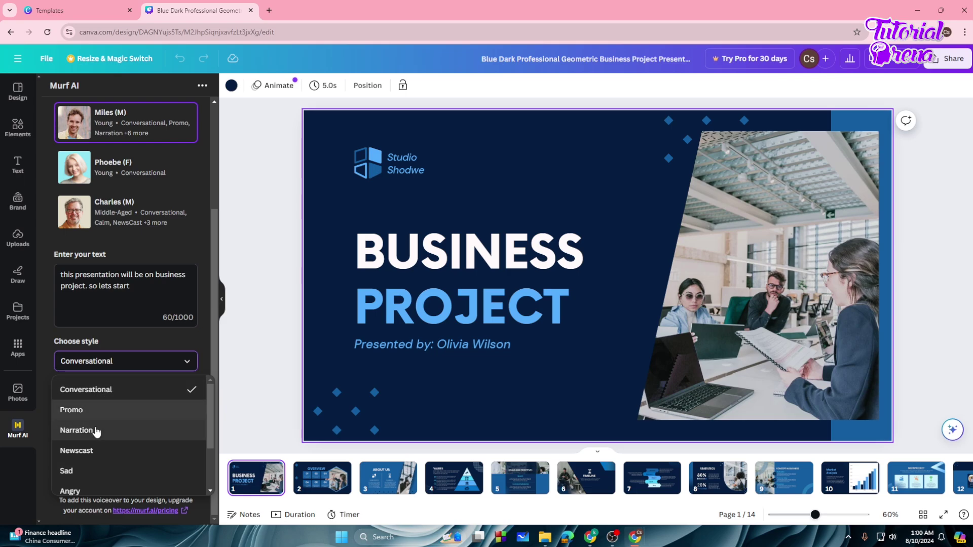
left_click_drag(212, 418, 209, 462)
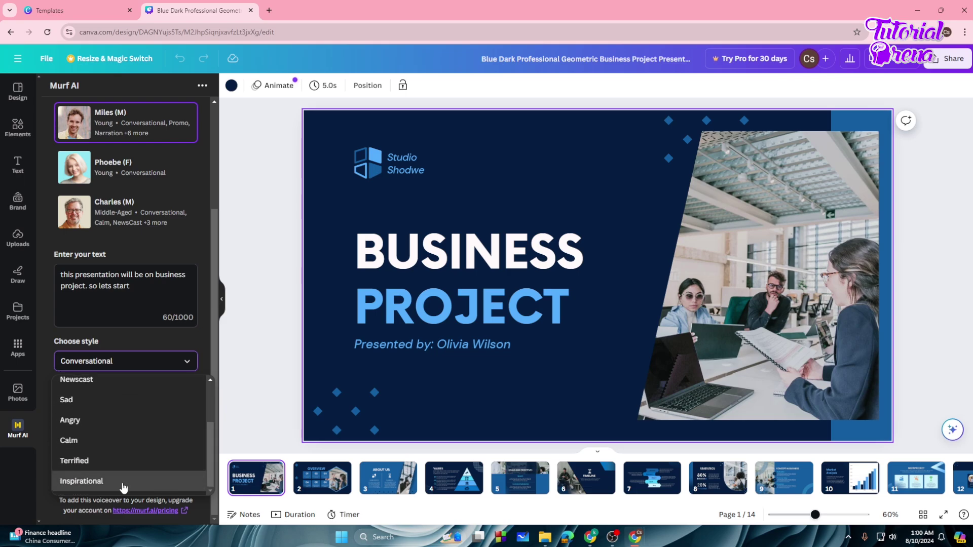
left_click_drag(208, 440, 202, 395)
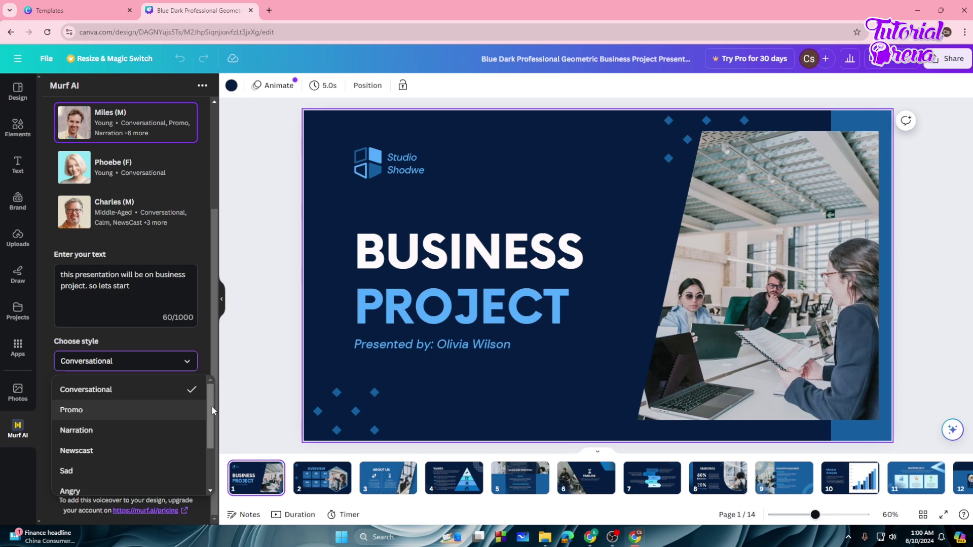
left_click_drag(211, 406, 208, 419)
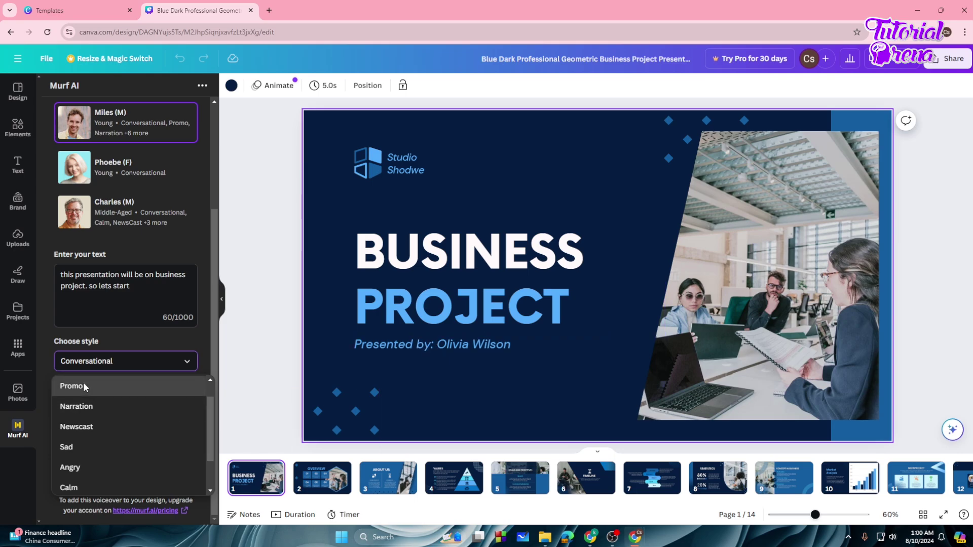
left_click(163, 360)
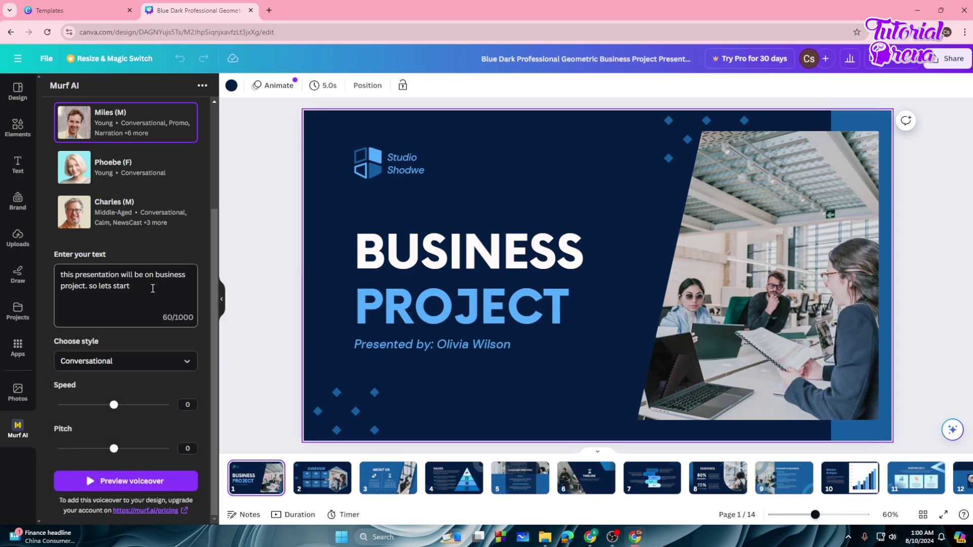
Generate a preview of the Murf AI voiceover
scroll(153, 320, "up", 1)
scroll(152, 321, "down", 1)
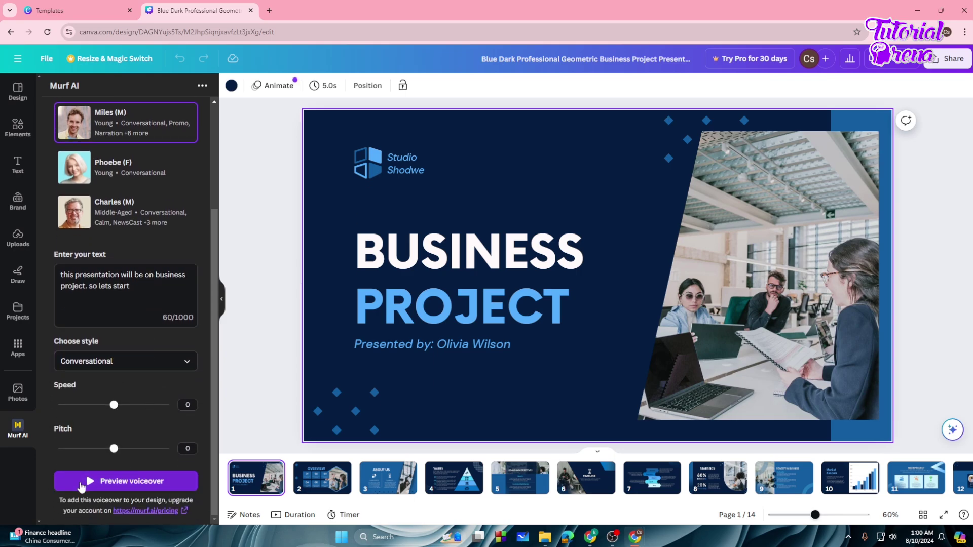
left_click(117, 484)
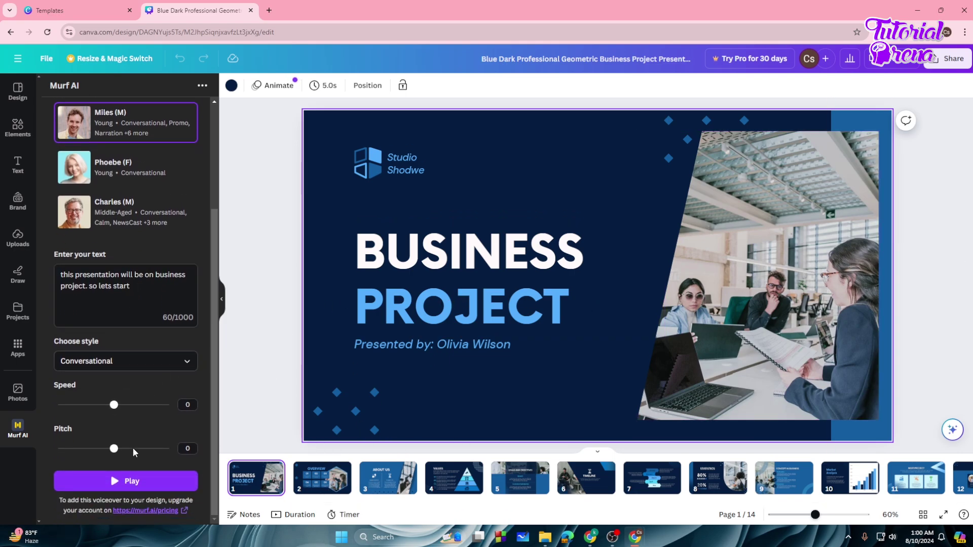
Open the murf.ai/pricing link outside Canva and switch to its new tab
left_click(142, 512)
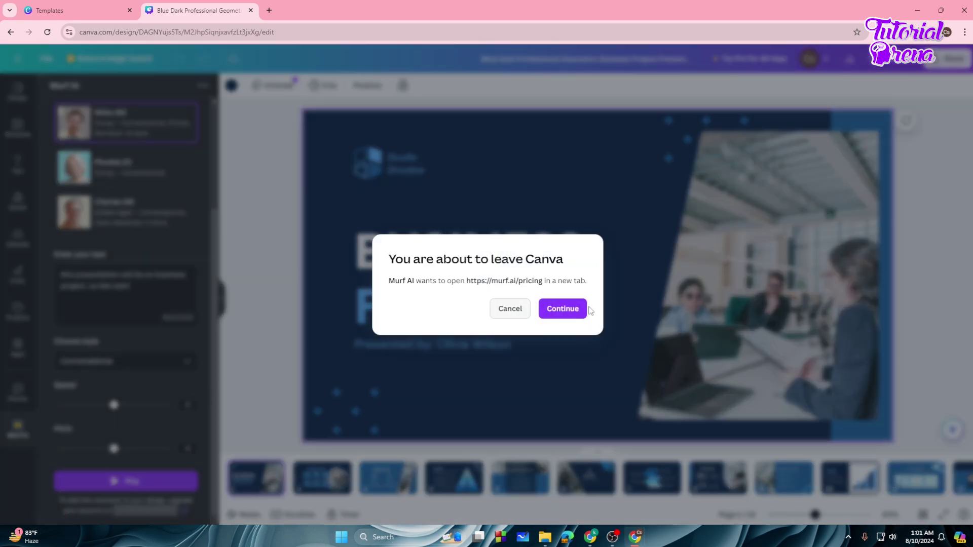
left_click(562, 308)
left_click(203, 10)
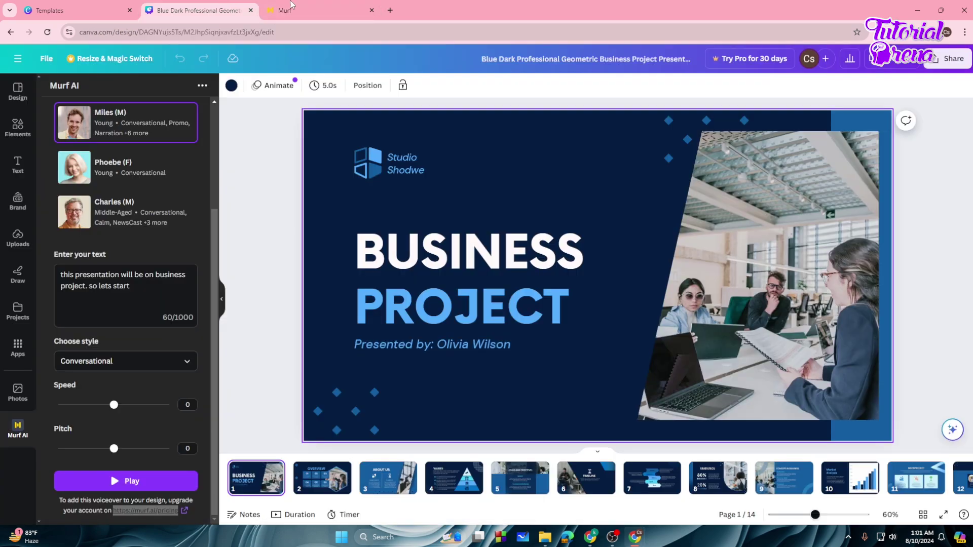
left_click(292, 6)
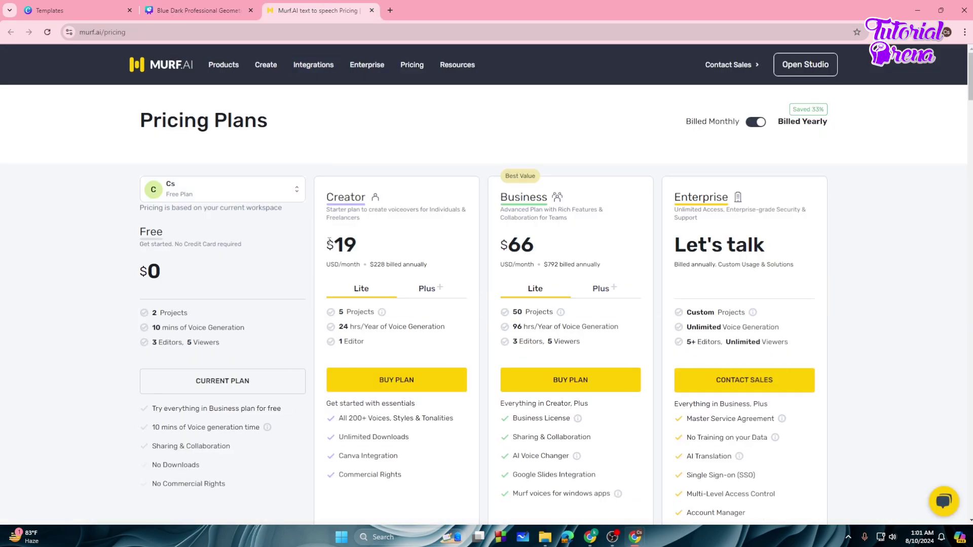
Highlight the Creator plan's $19 price on the pricing page
left_click_drag(329, 241, 358, 242)
left_click(356, 243)
scroll(356, 244, "down", 2)
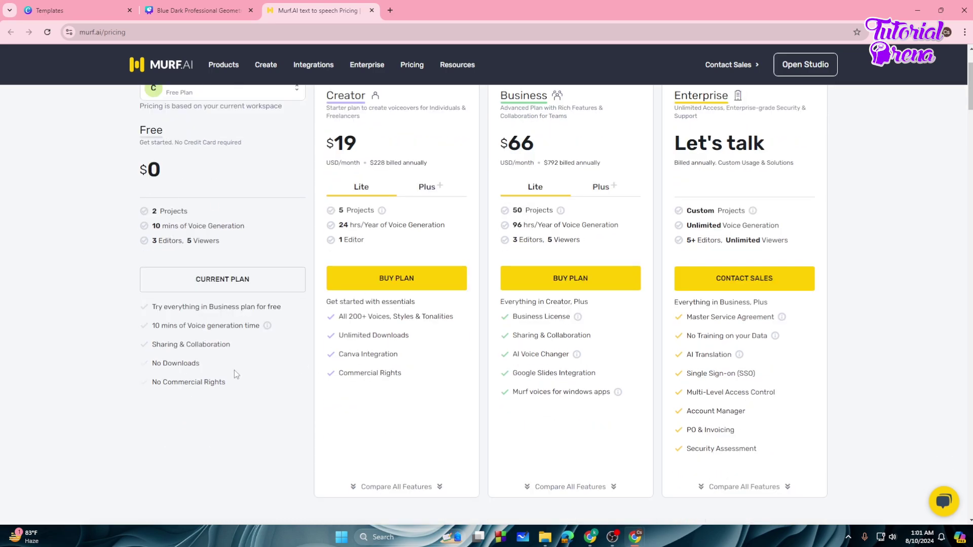
scroll(322, 310, "up", 1)
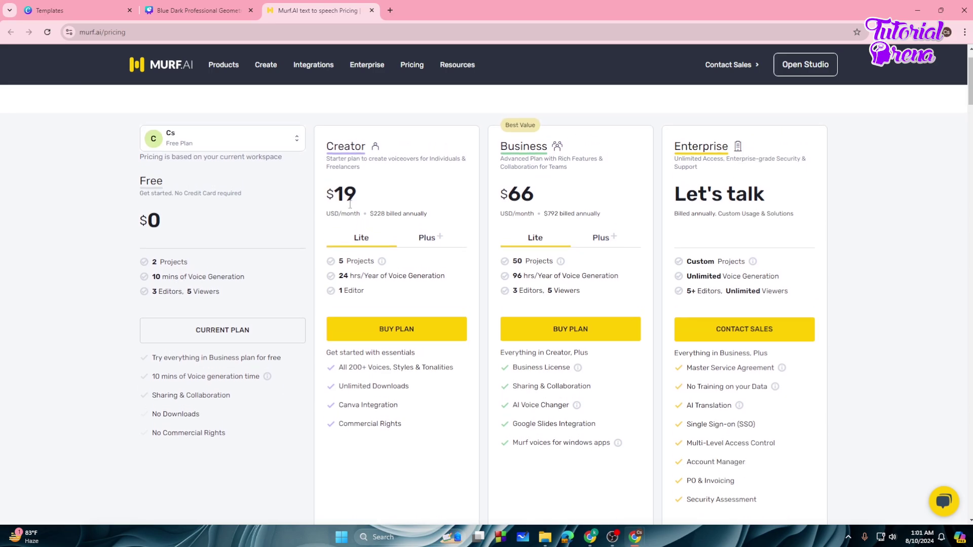
mouse_move(329, 194)
left_mouse_down()
mouse_move(357, 194)
mouse_move(328, 195)
left_mouse_up()
left_click(355, 194)
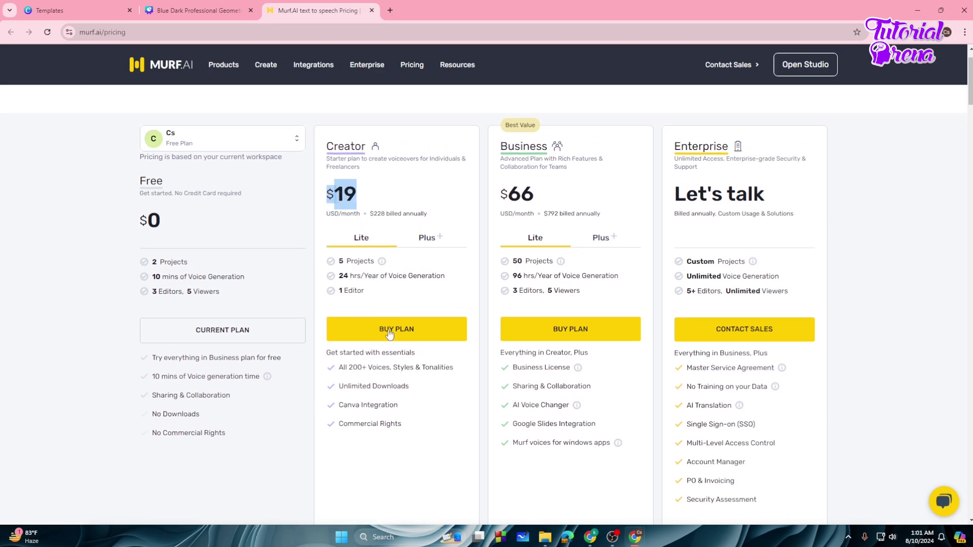
Highlight the Creator plan's Canva Integration line, then close the pricing tab
triple_click(360, 405)
left_click(360, 405)
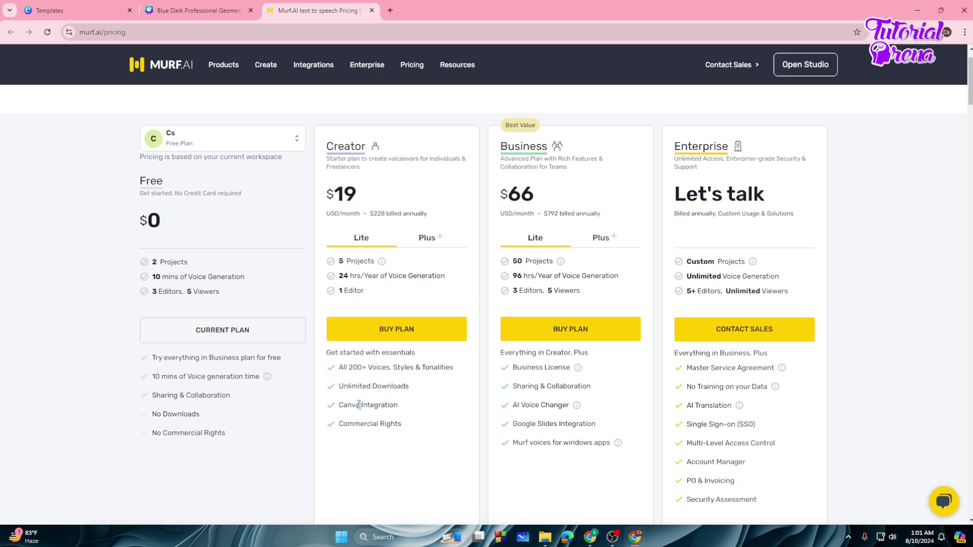
triple_click(365, 404)
left_click(370, 403)
left_click(372, 11)
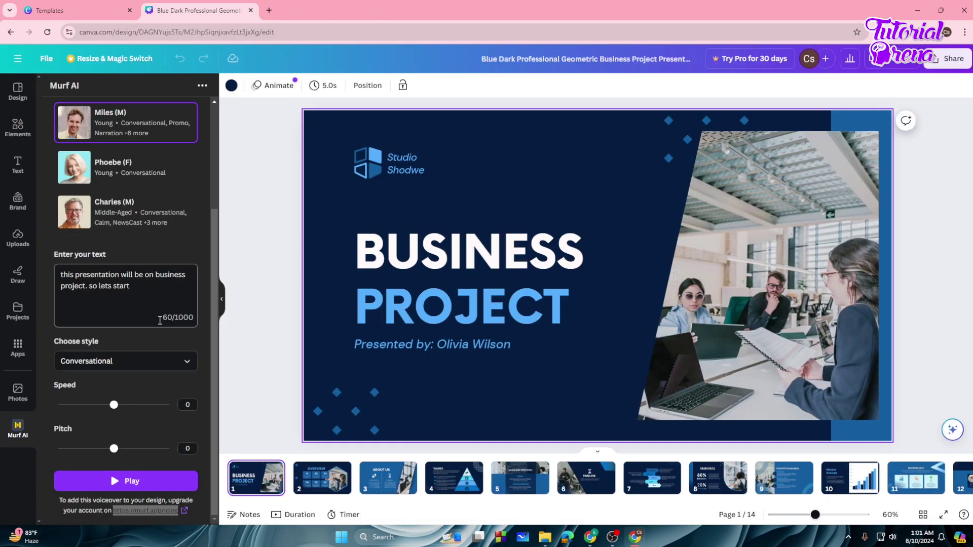
Leave Murf's voice settings, close the Murf AI panel and show the apps directory
scroll(136, 300, "up", 3)
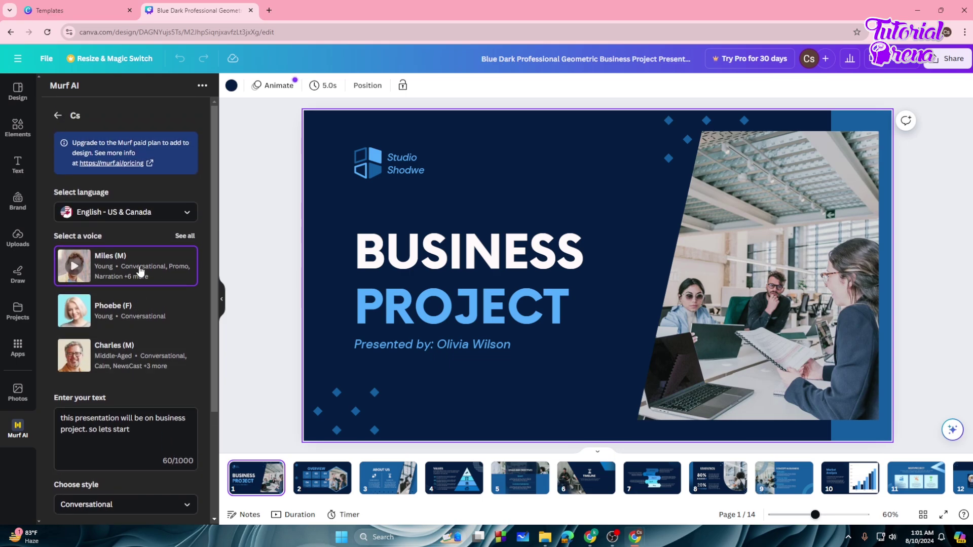
left_click(64, 116)
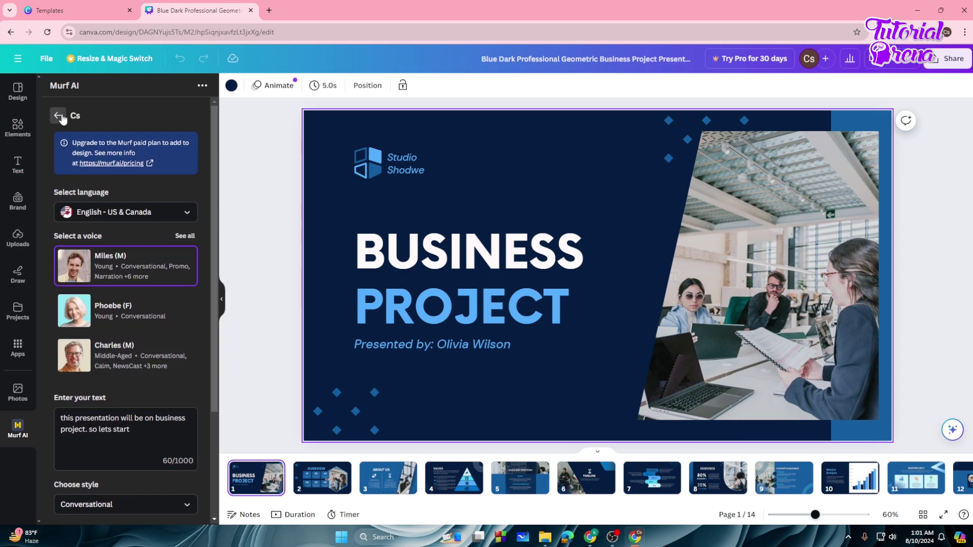
left_click(6, 417)
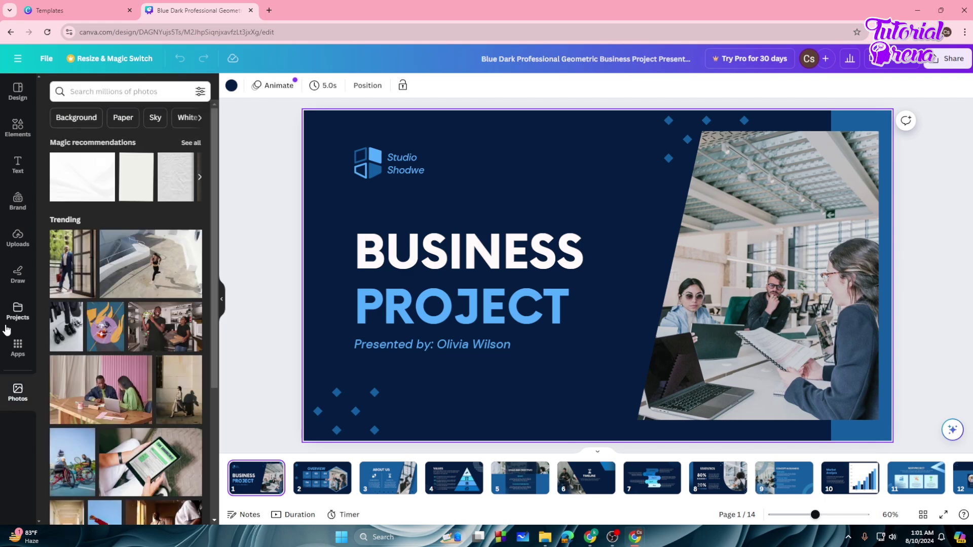
left_click(18, 347)
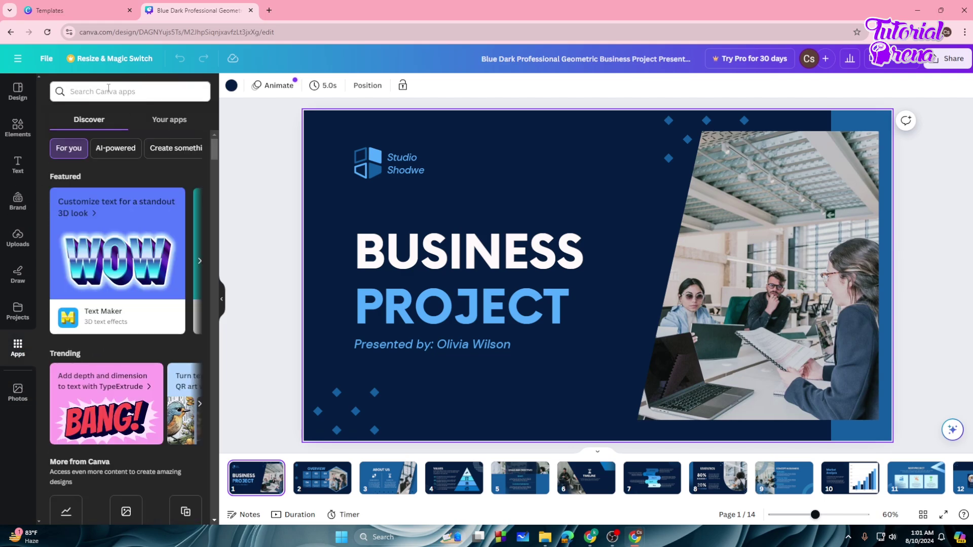
Search the Apps panel for 'ai voiceover' and open the AI Voiceover app
left_click(108, 91)
type("ai voic")
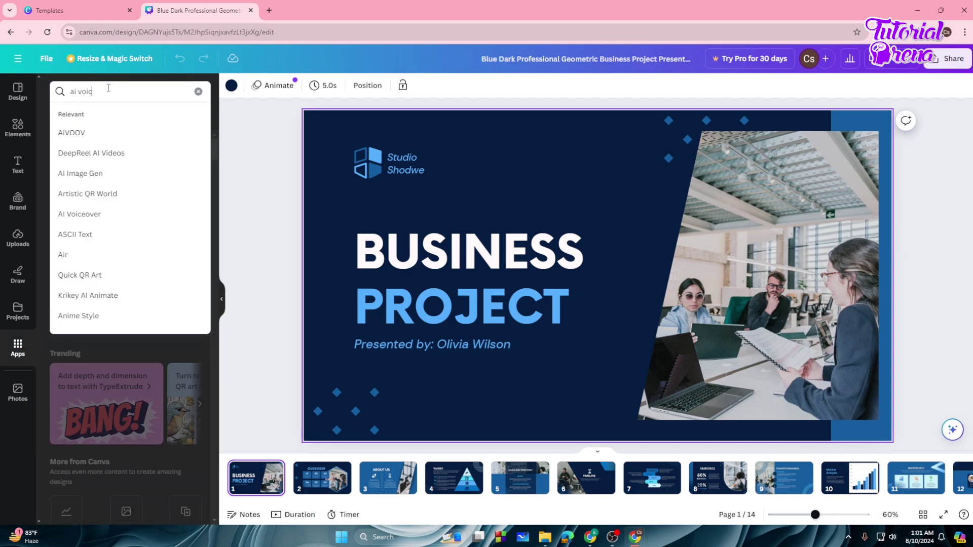
type("eover")
key("Return")
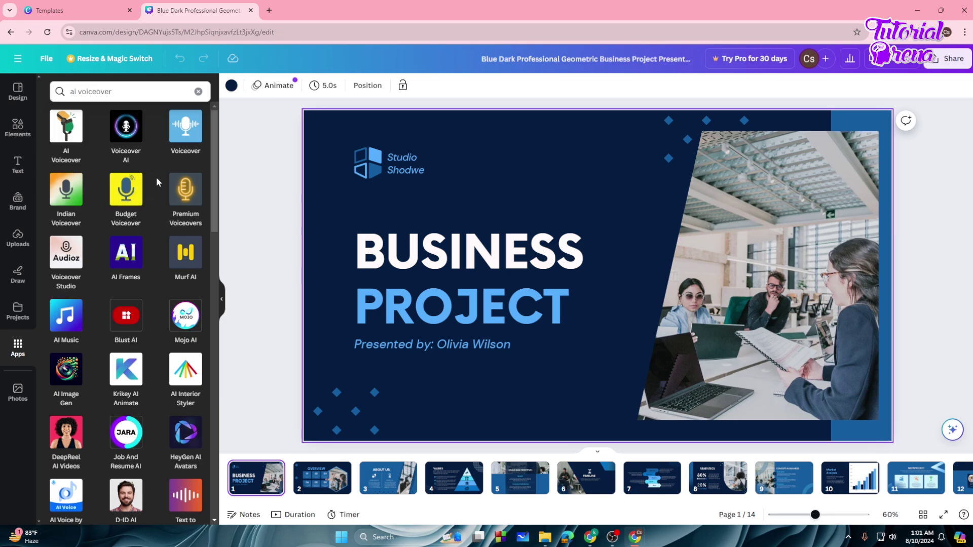
left_click(65, 134)
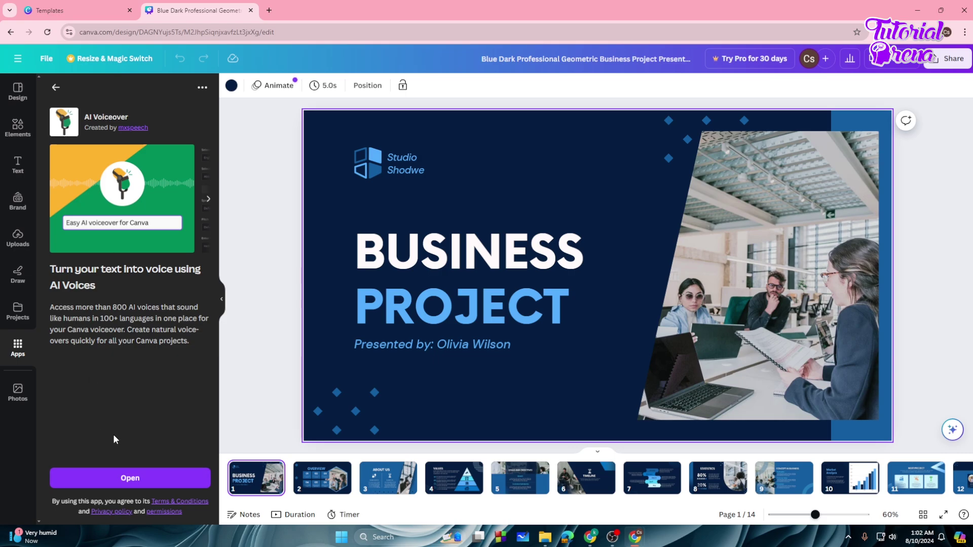
left_click(126, 481)
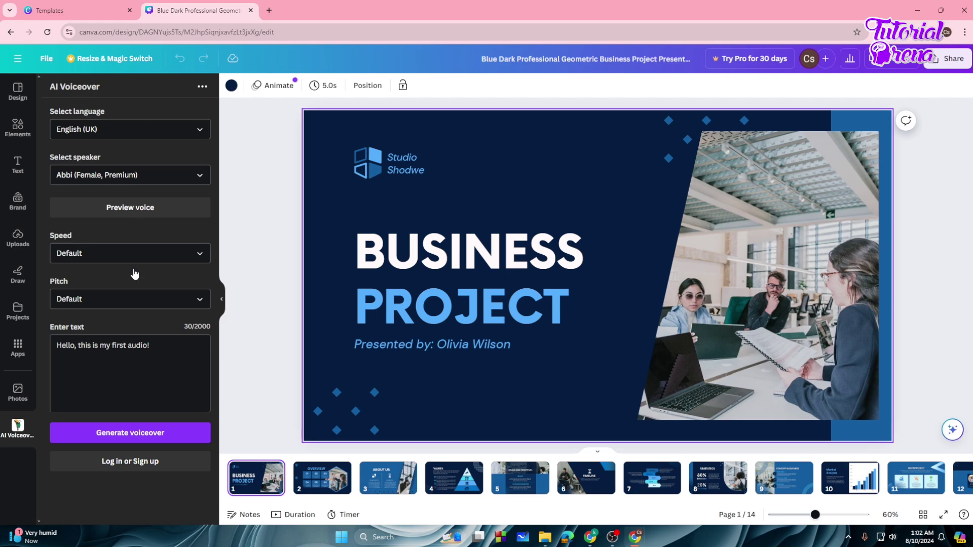
Log AI Voiceover in to an MXSPEECH account using Sign in with Google
left_click(131, 462)
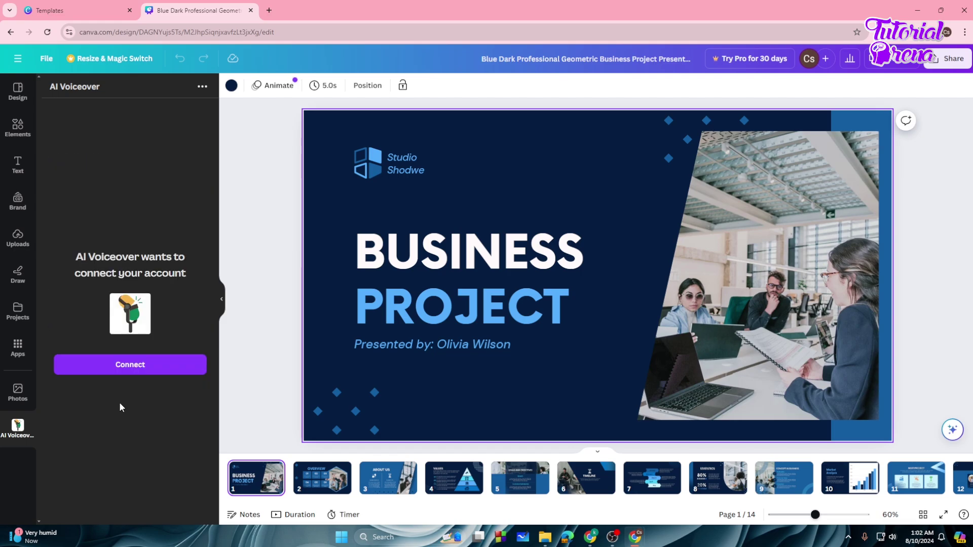
left_click(136, 367)
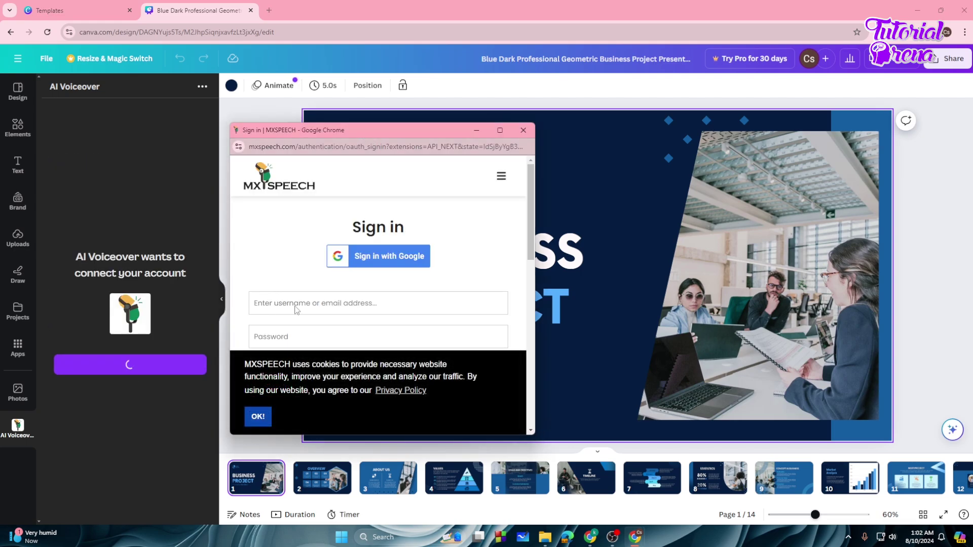
left_click(258, 416)
left_click_drag(362, 134, 340, 115)
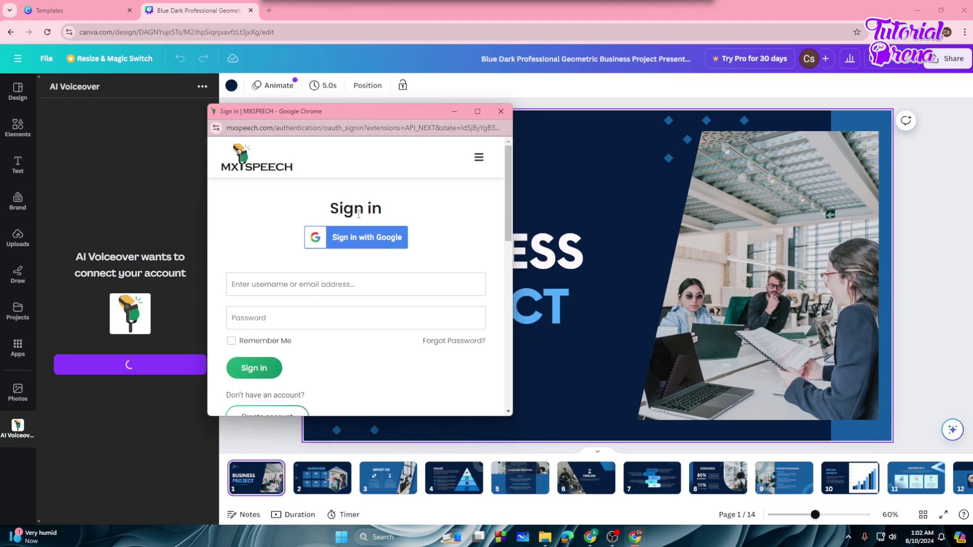
scroll(337, 284, "down", 1)
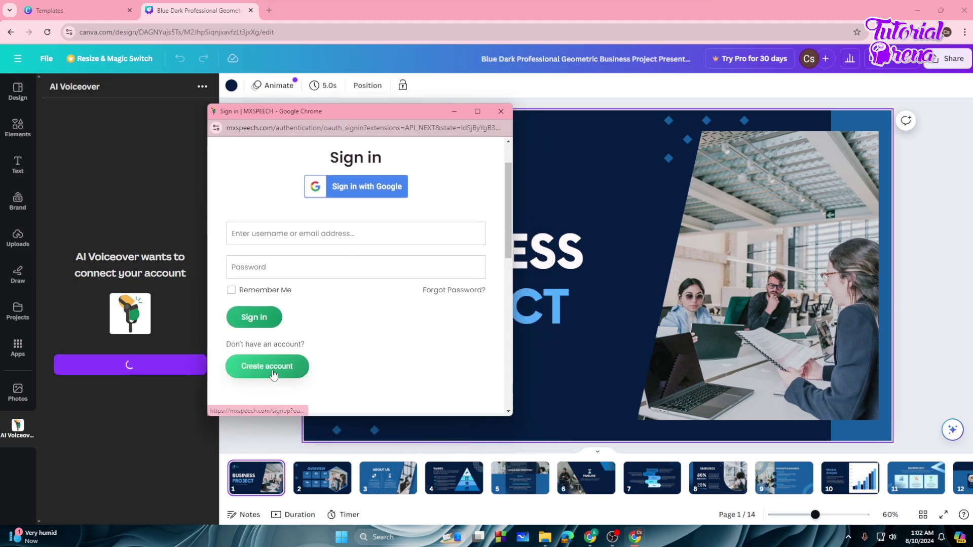
scroll(337, 284, "up", 1)
scroll(264, 381, "down", 2)
scroll(264, 381, "up", 2)
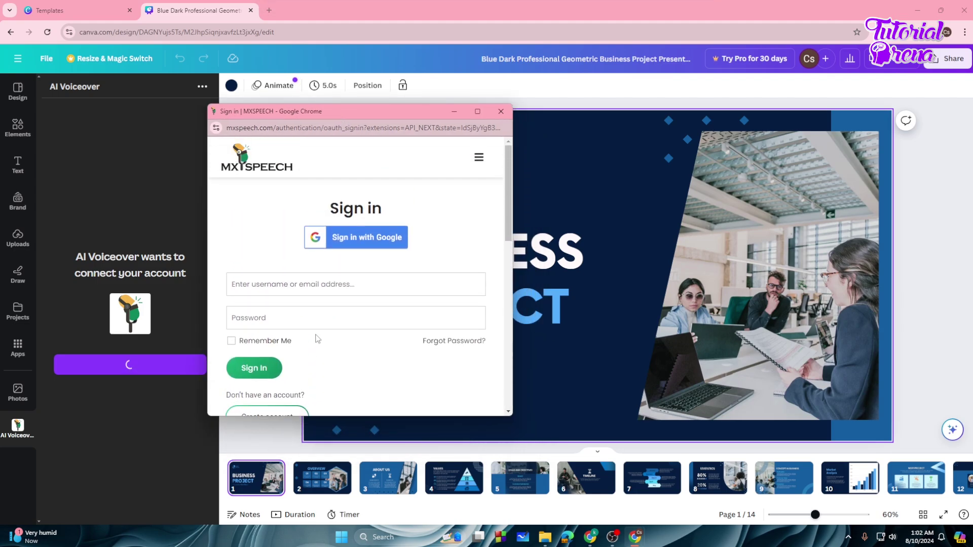
left_click(365, 244)
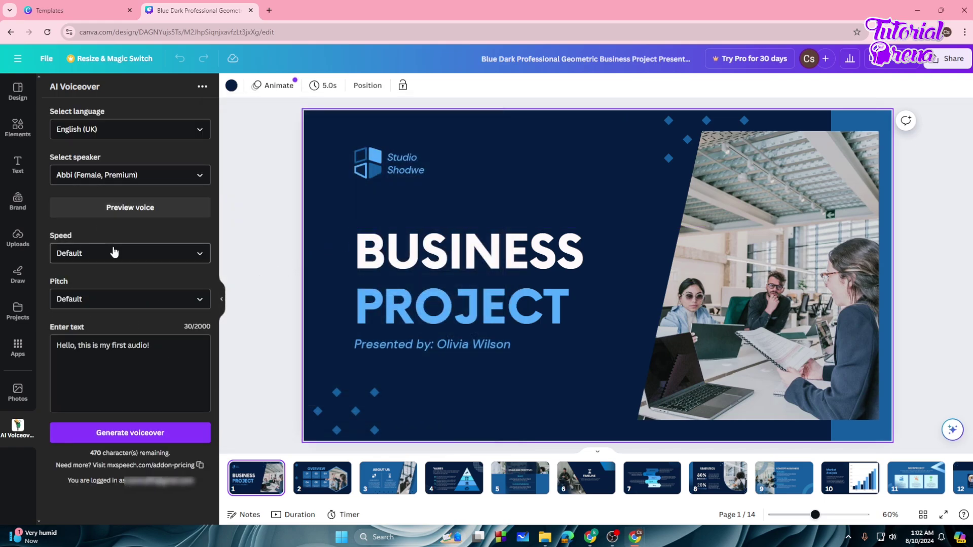
Set the voiceover language to English (US)
left_click(102, 132)
mouse_move(206, 190)
left_mouse_down()
mouse_move(211, 139)
mouse_move(211, 246)
mouse_move(213, 191)
left_mouse_up()
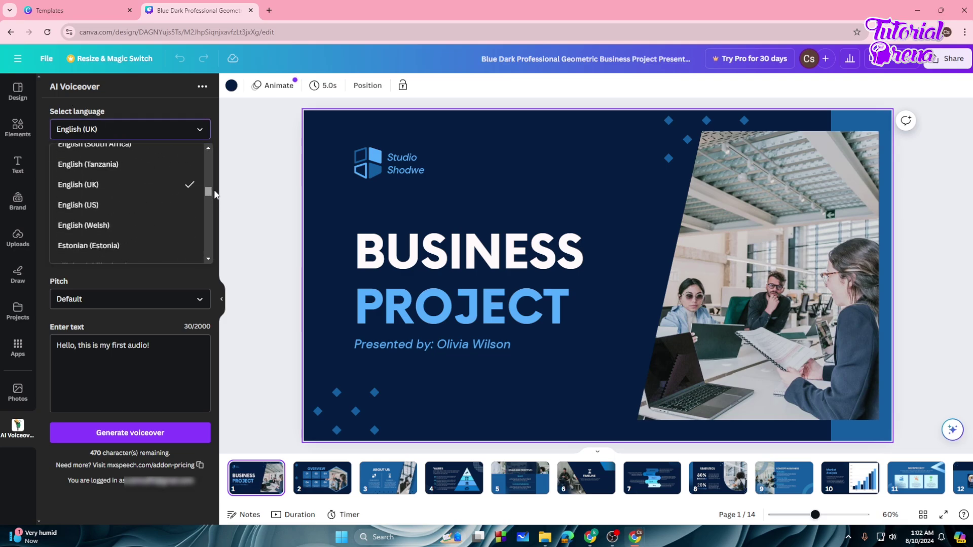
left_click(133, 188)
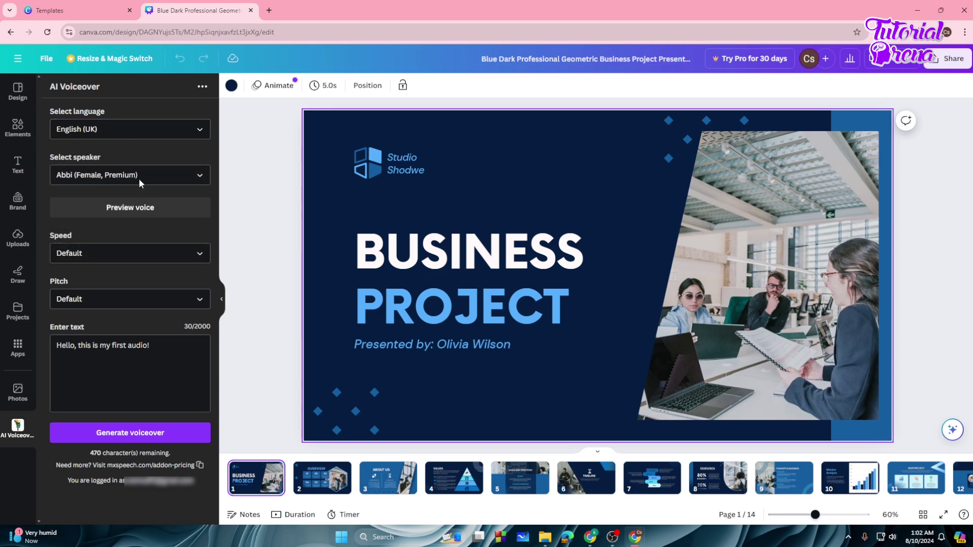
left_click(139, 131)
scroll(122, 236, "down", 1)
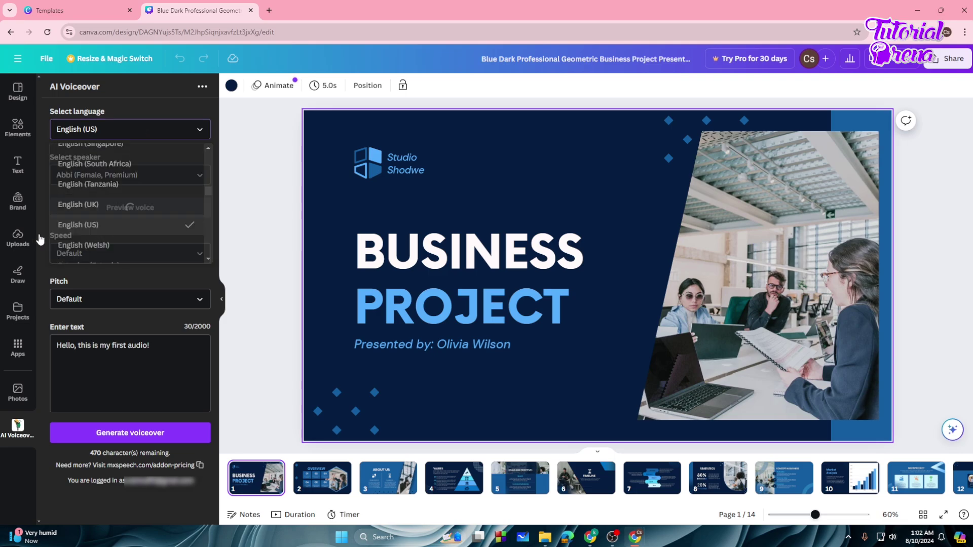
left_click(120, 225)
Choose speaker Ivy (Female, Premium), keep speed at Default, and select the sample script
left_click(75, 179)
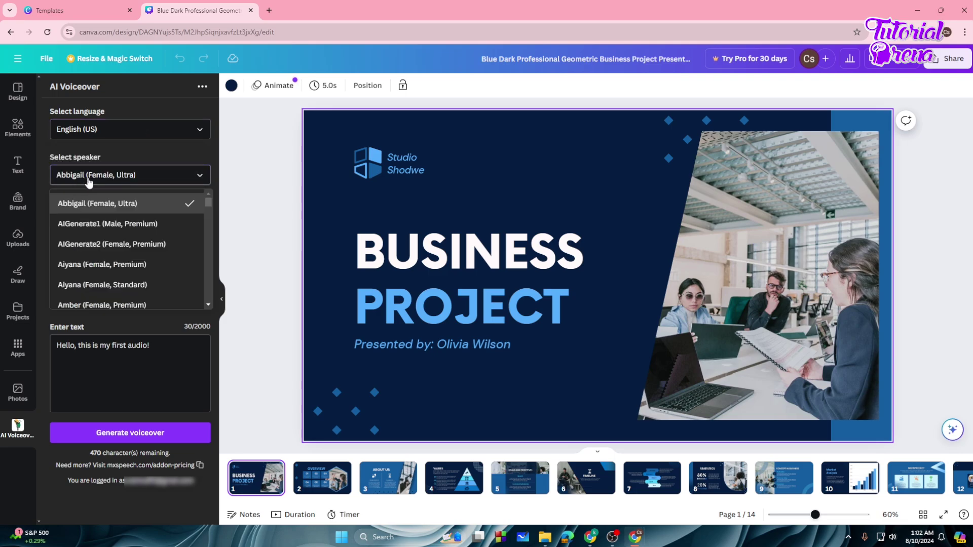
left_click_drag(208, 207, 206, 240)
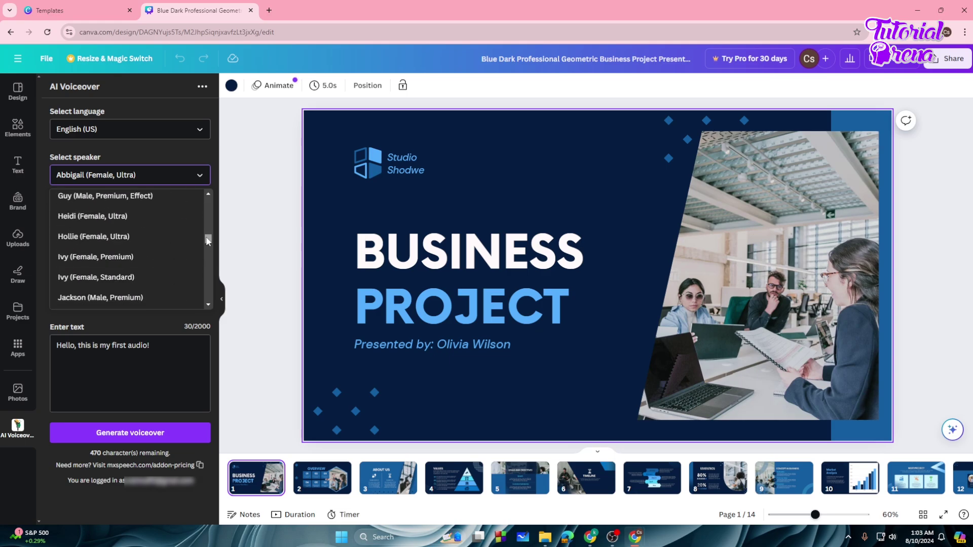
left_click(88, 259)
left_click(68, 254)
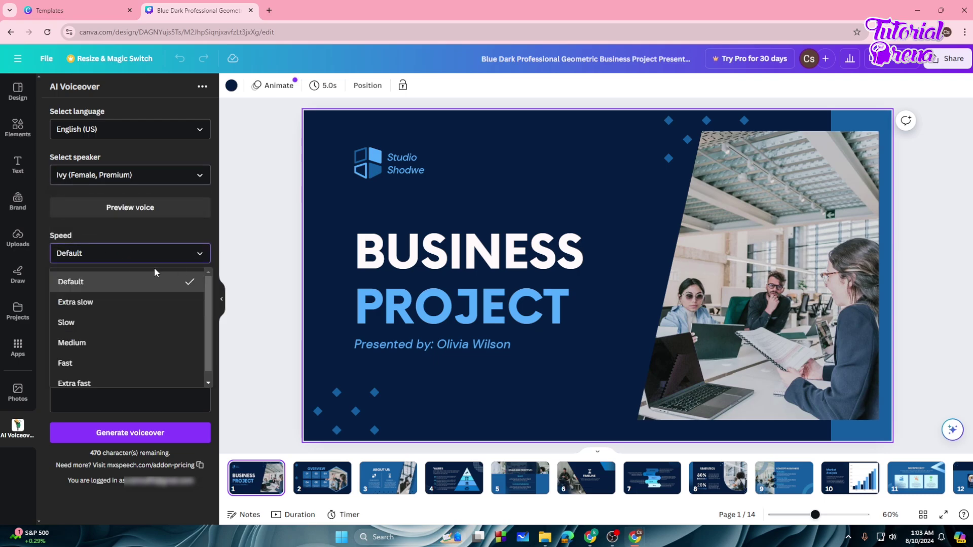
left_click(86, 282)
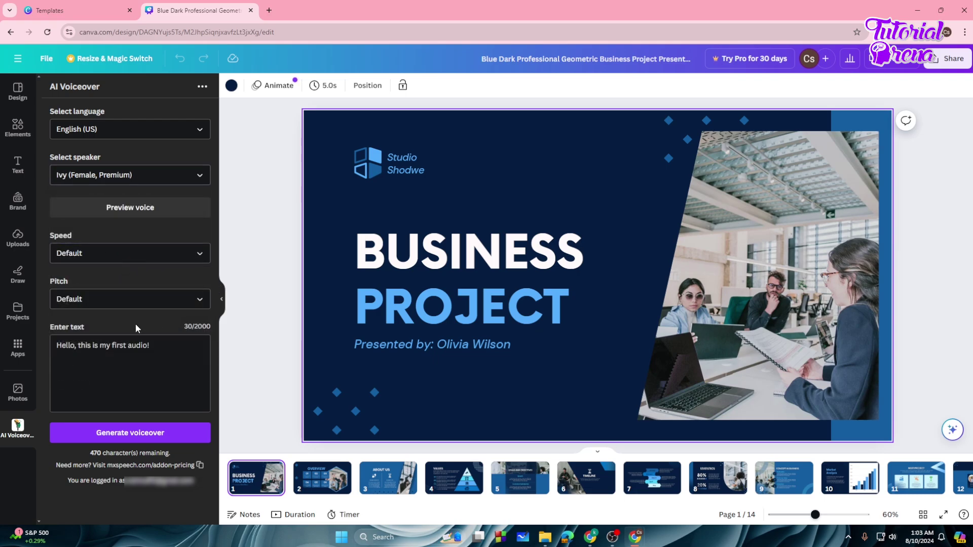
left_click_drag(154, 345, 44, 341)
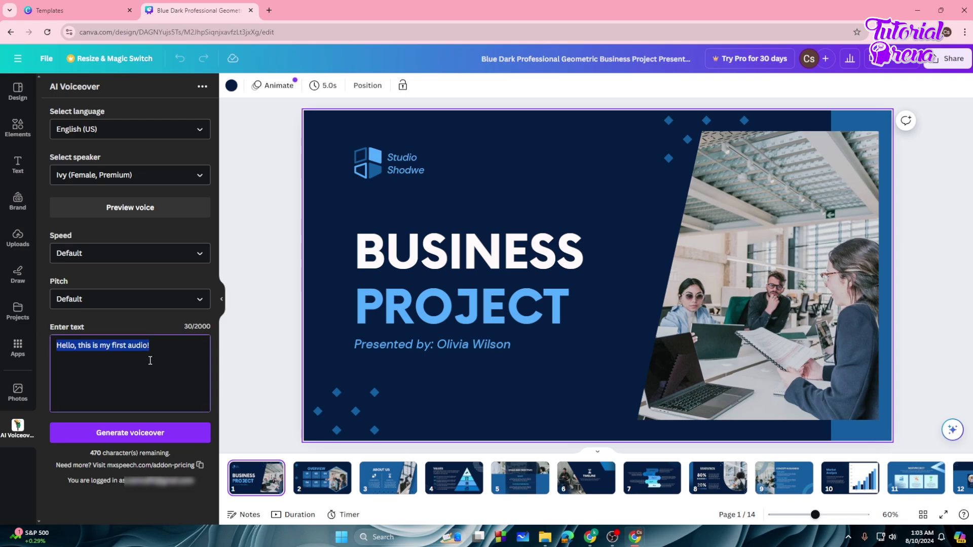
Generate an Ivy voiceover of 'this is the presentation of business project. so lets start.' on page 1
type("this i")
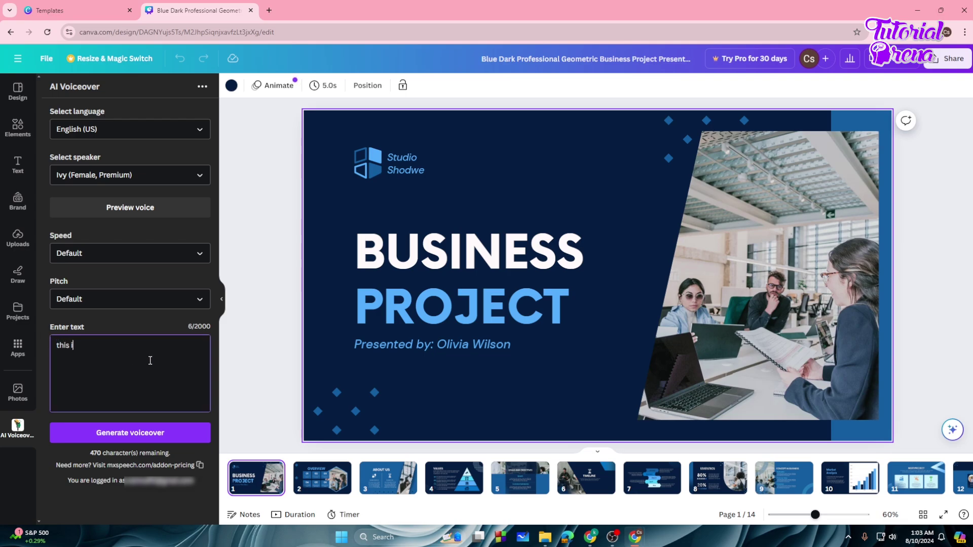
type("s the presentation of business proje")
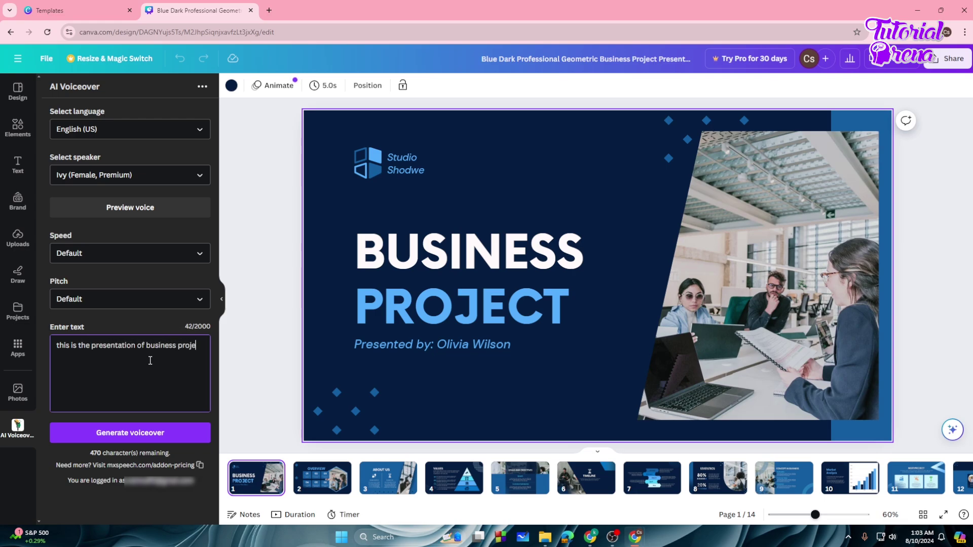
type("ct. so le")
key("BackSpace")
type("tart.")
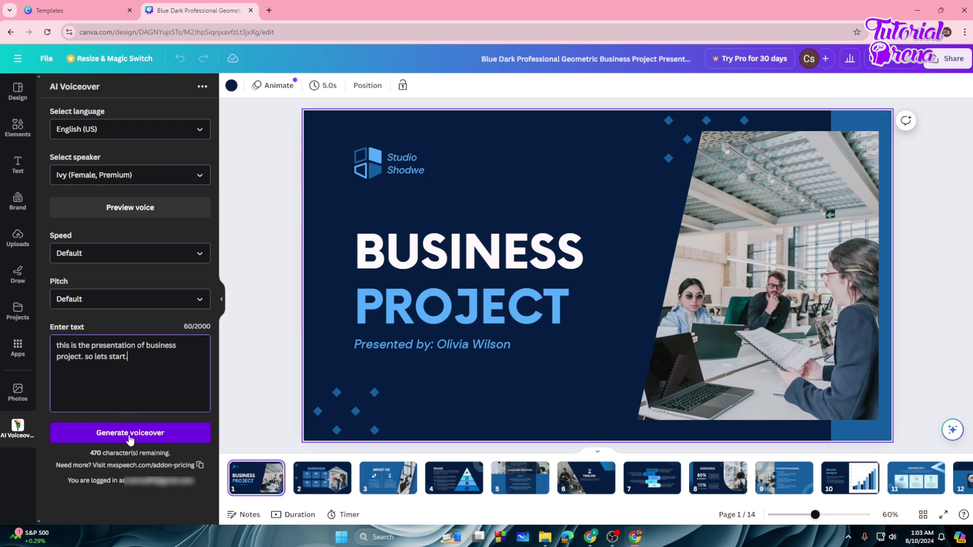
left_click(126, 434)
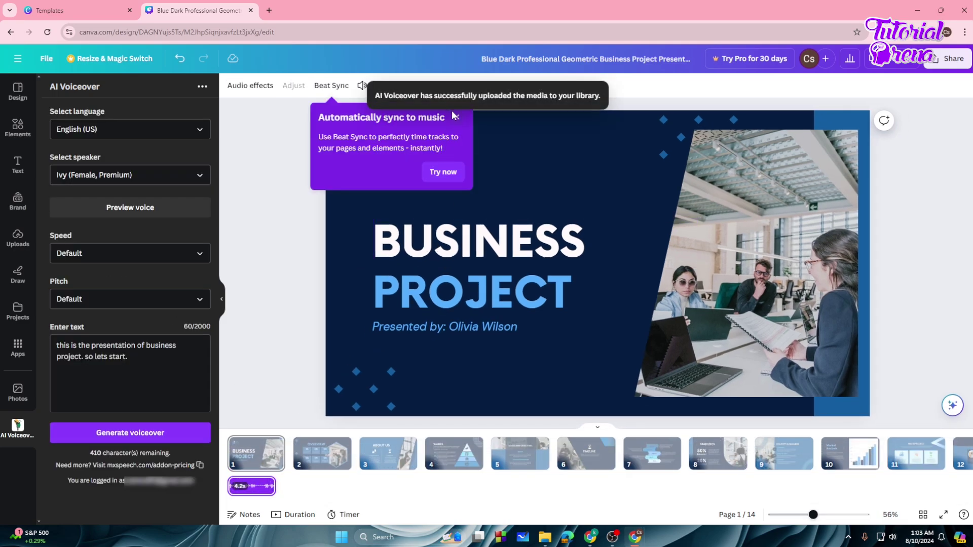
left_click(456, 116)
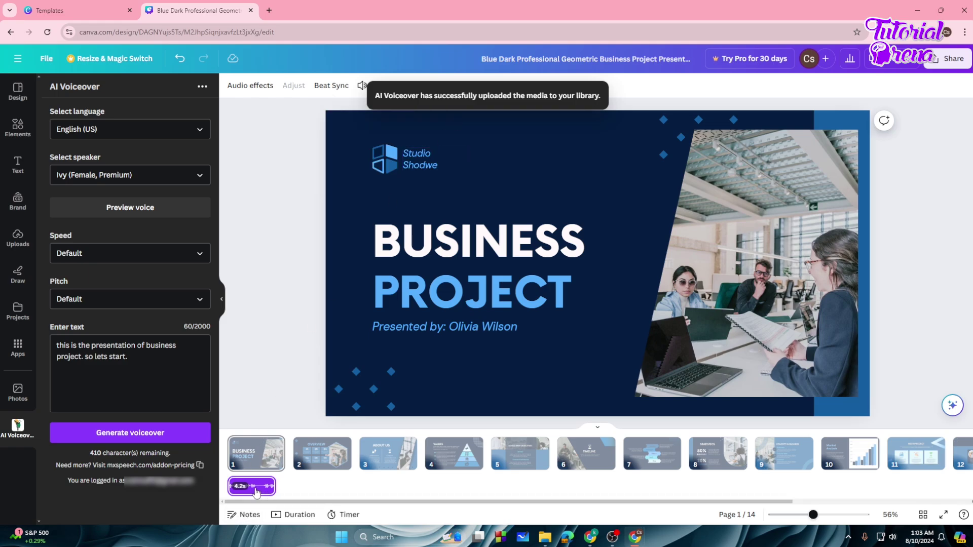
left_click(260, 456)
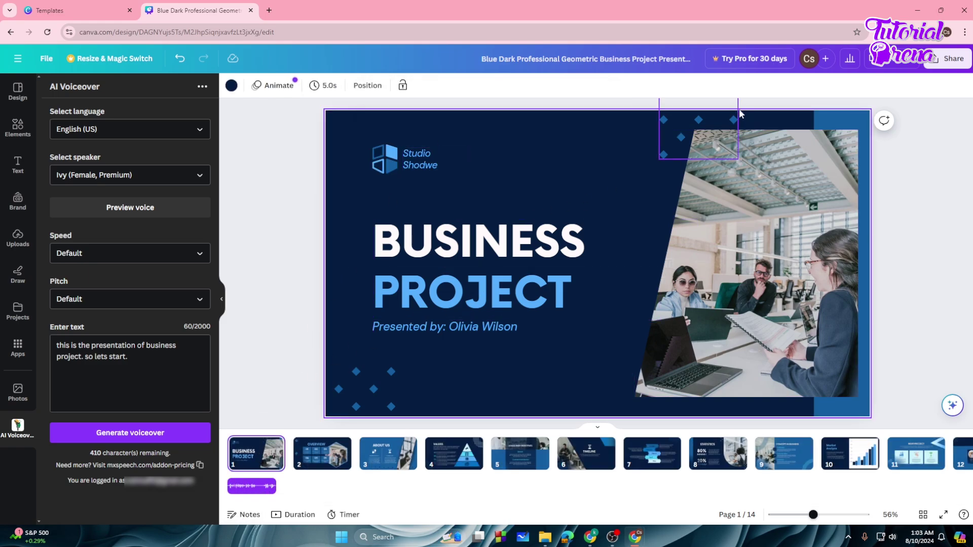
Present the deck full screen in Autoplay, advance to the Overview slide, then exit
left_click(891, 59)
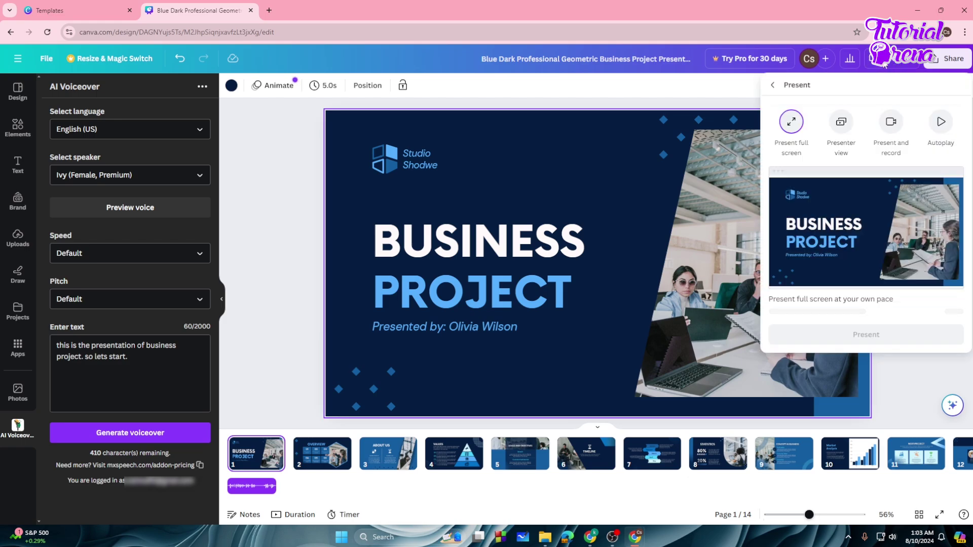
left_click(940, 123)
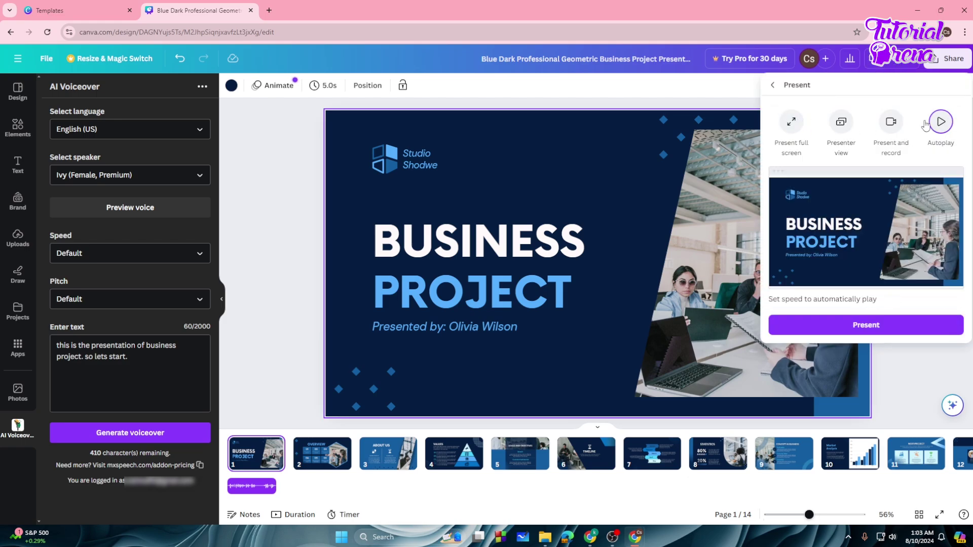
left_click(859, 325)
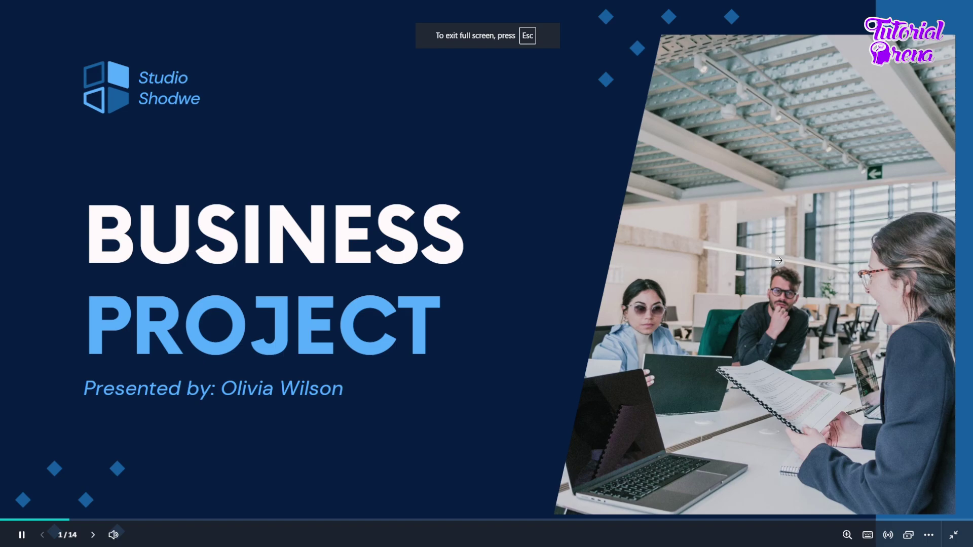
left_click(771, 490)
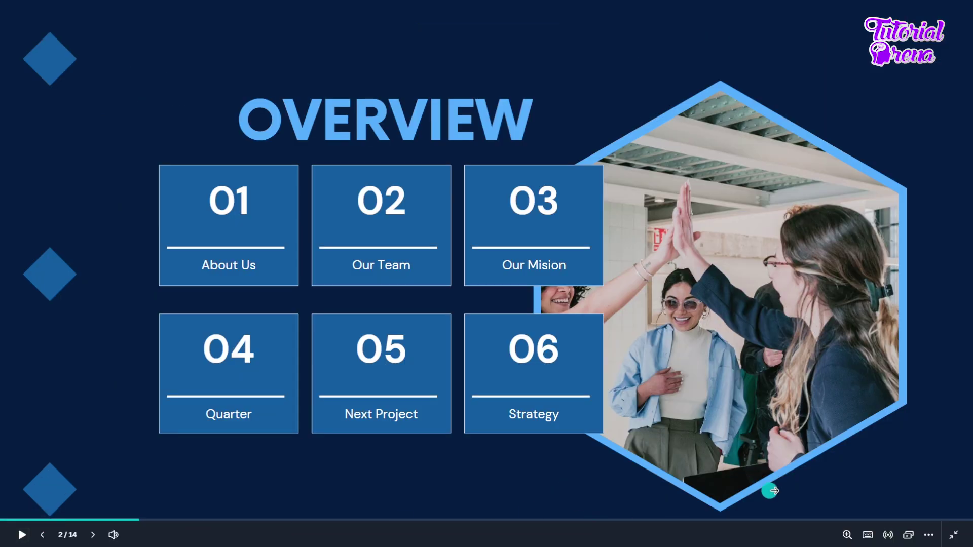
left_click(953, 534)
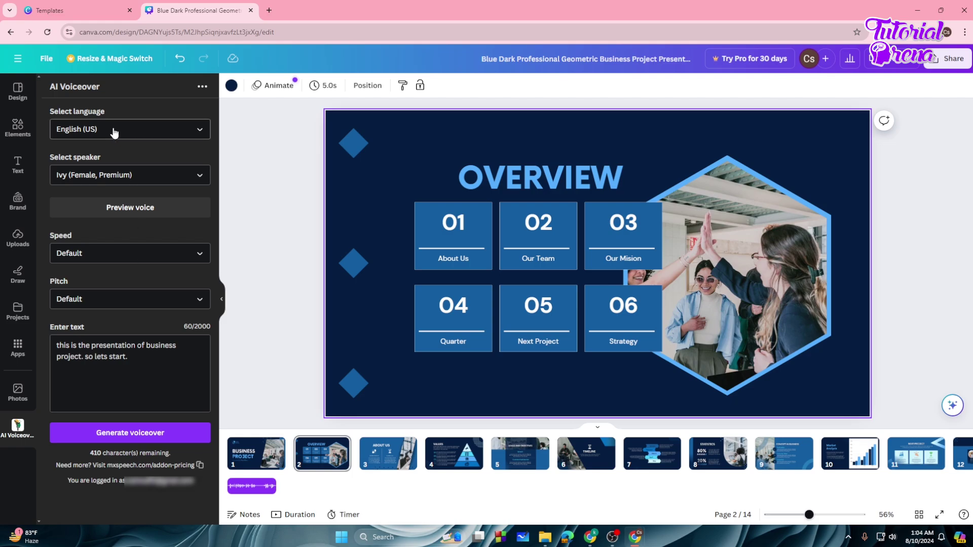
Regenerate the first slide's voiceover using the Cora (Female, Premium) speaker
left_click(127, 175)
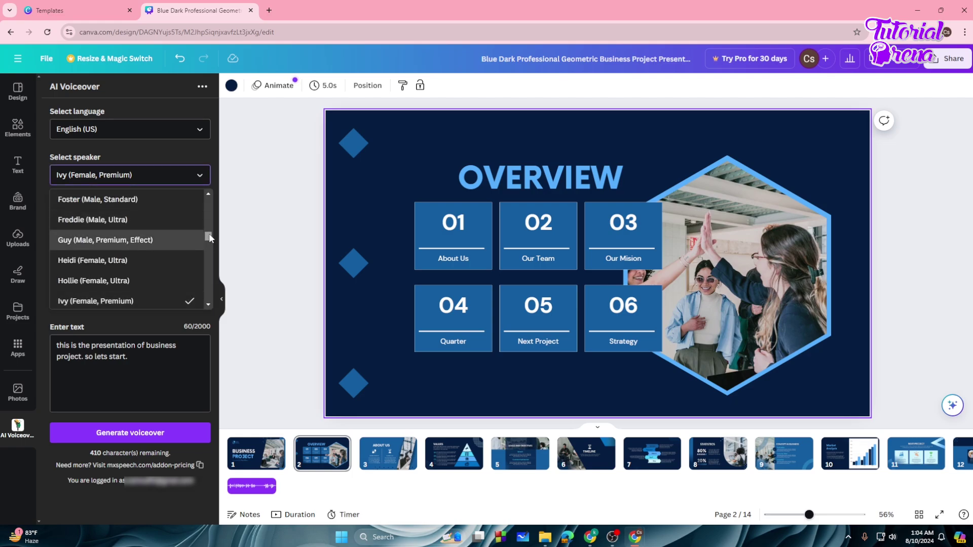
left_click_drag(209, 234, 209, 219)
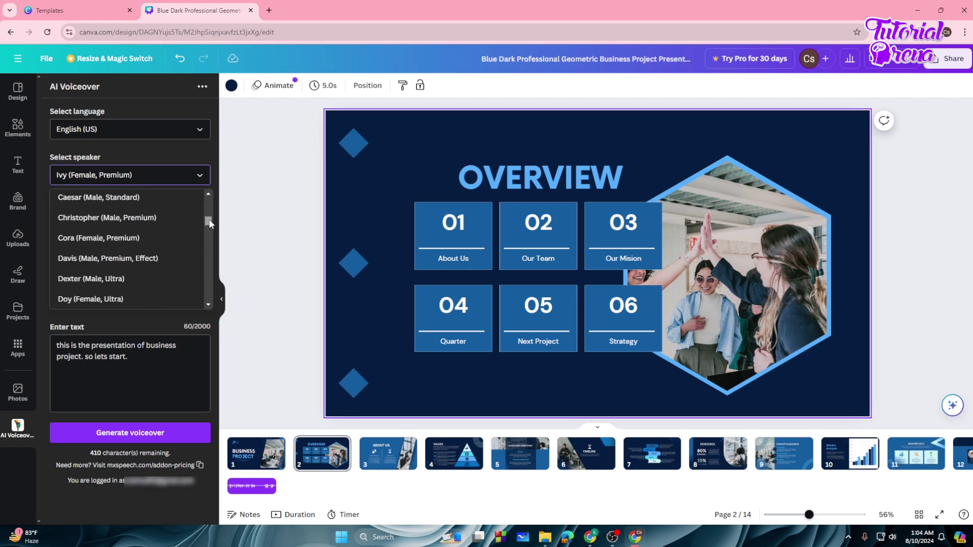
left_click(105, 239)
left_click(140, 434)
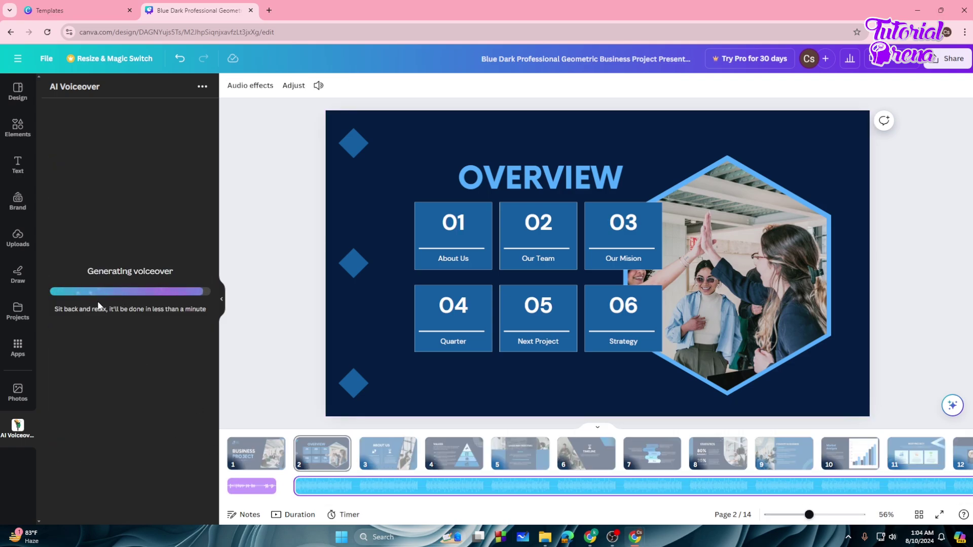
left_click(255, 481)
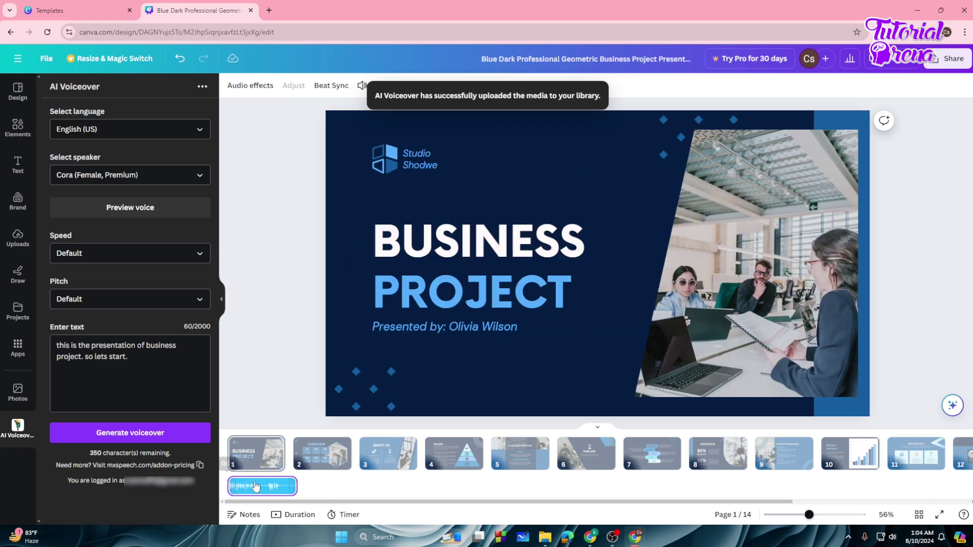
Replay the deck full screen in Autoplay to hear the Cora voiceover, then exit
left_click(892, 59)
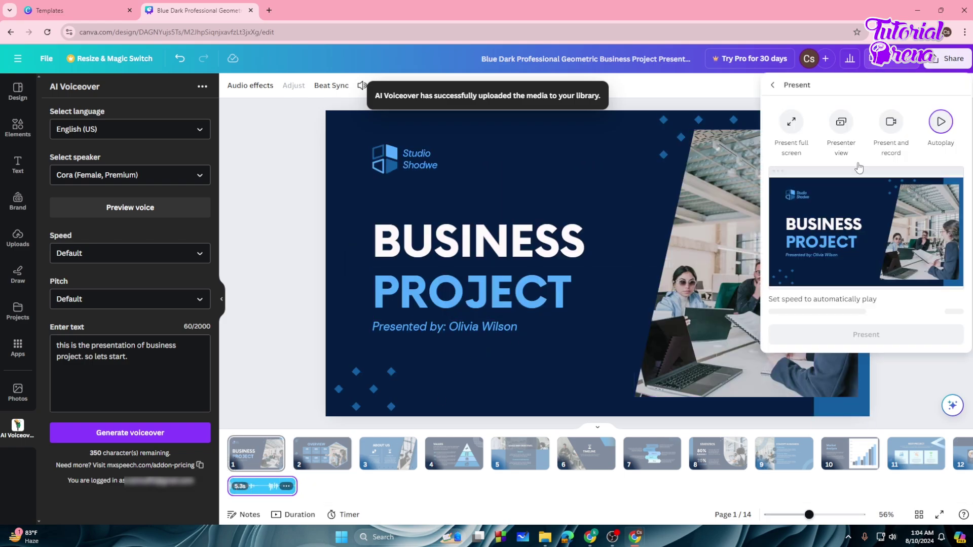
left_click(941, 122)
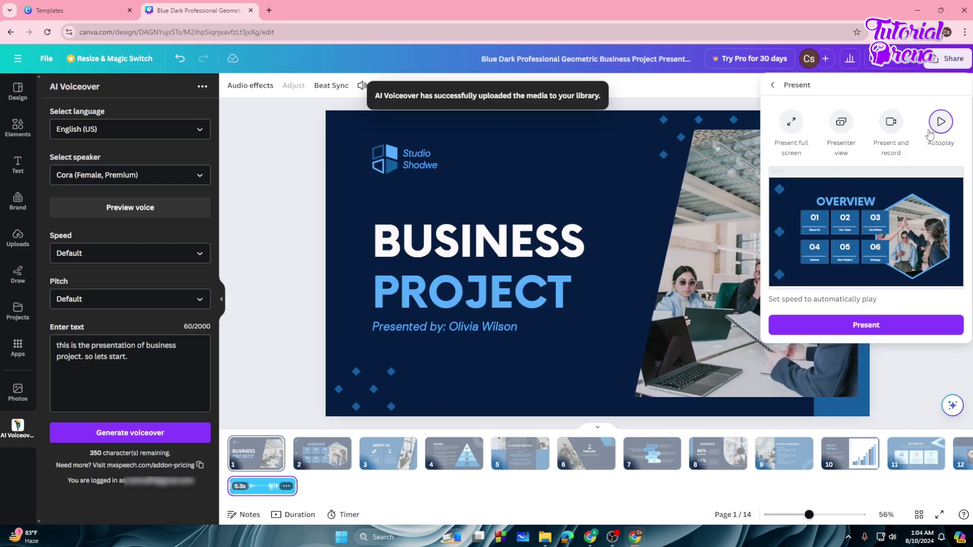
left_click(862, 325)
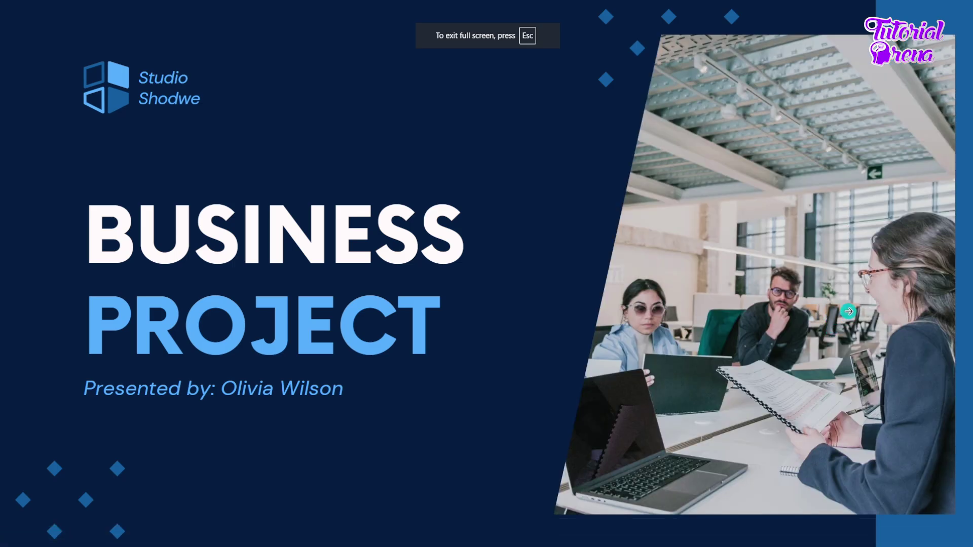
left_click(958, 537)
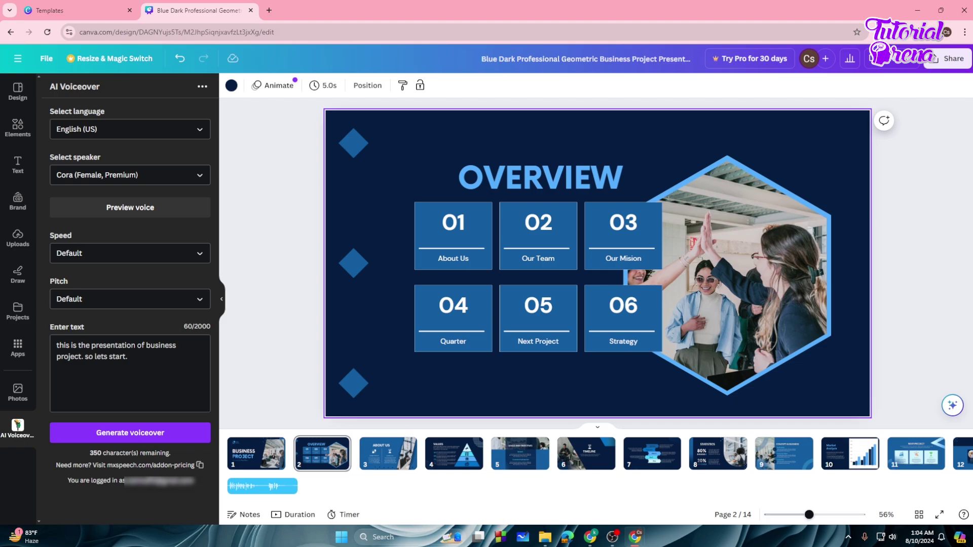
key("alt+Tab")
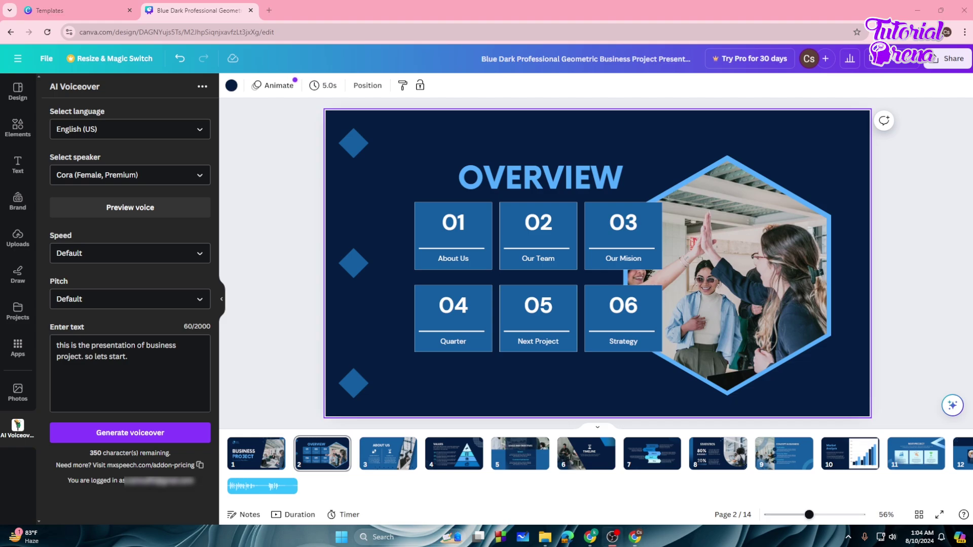